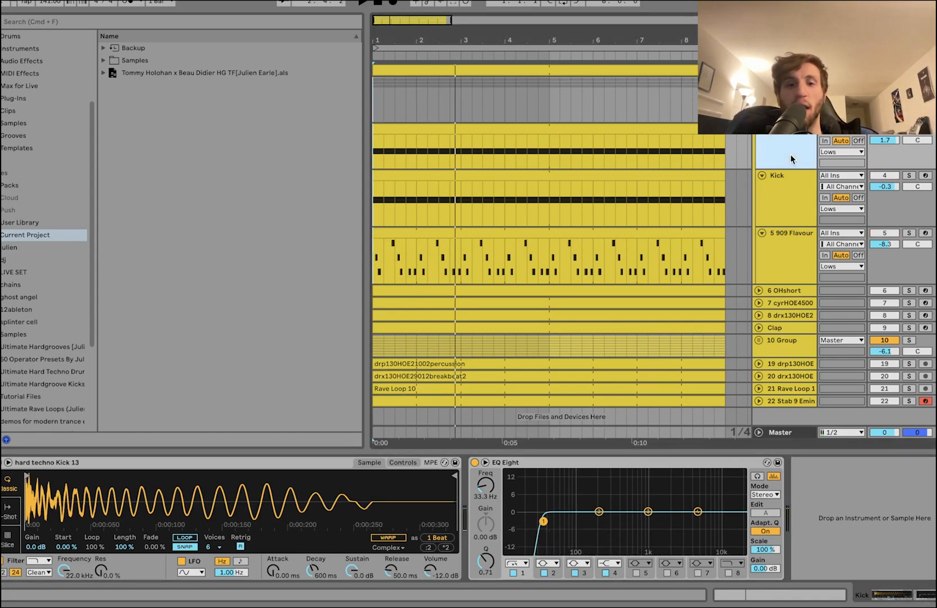
# - Play back the loop and examine the Simpler holding hard techno Kick 13 and its EQ Eight
pyautogui.press('space')
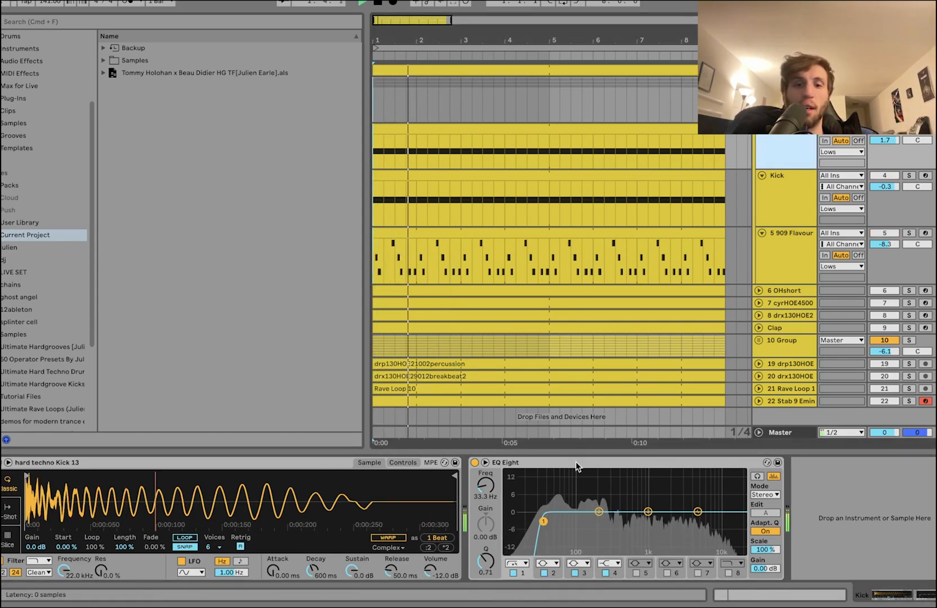
pyautogui.click(242, 470)
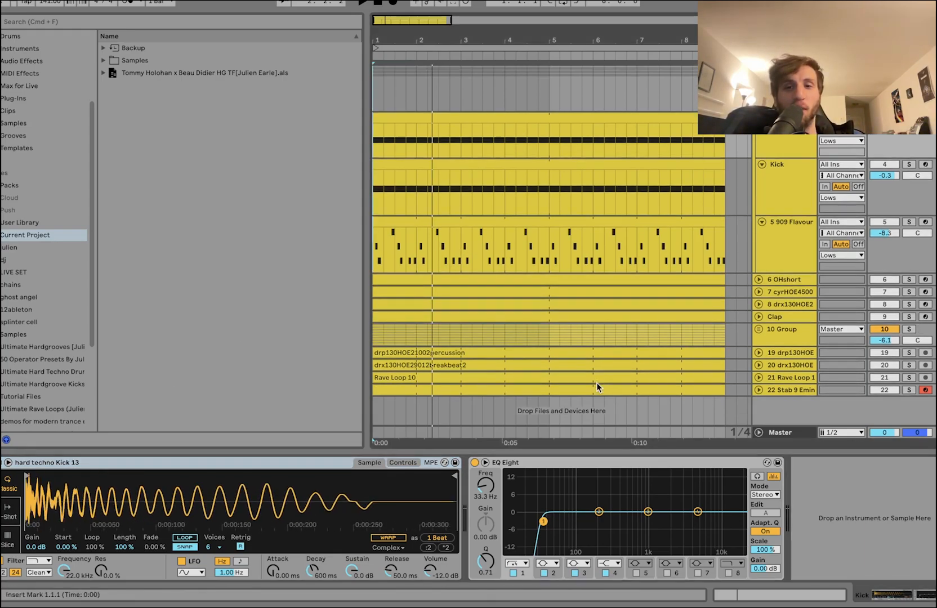
pyautogui.scroll(-1, 597, 383)
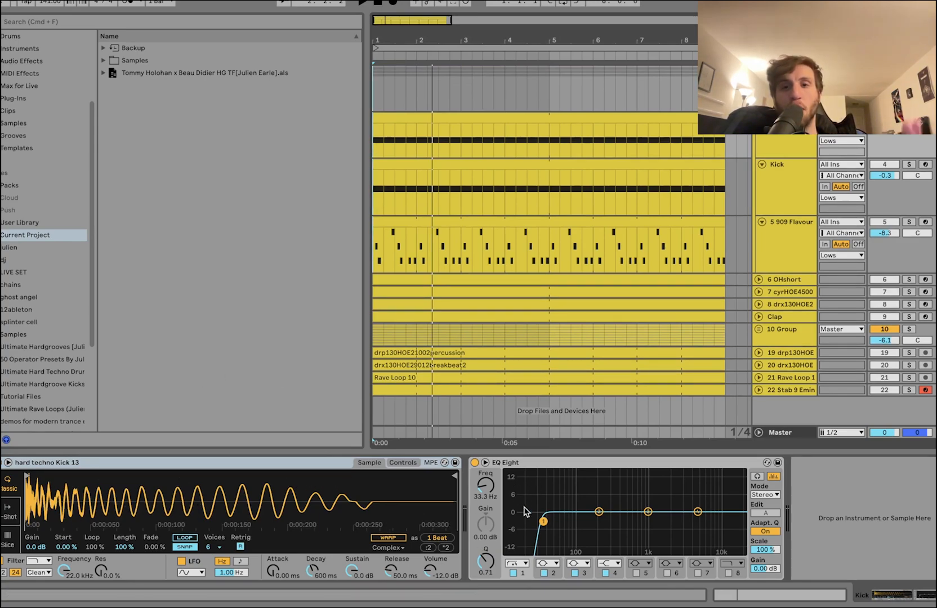
# - Solo the Kick track on track 4, play it back, and select its clip to show its device chain
pyautogui.click(778, 187)
pyautogui.press('space')
pyautogui.click(545, 165)
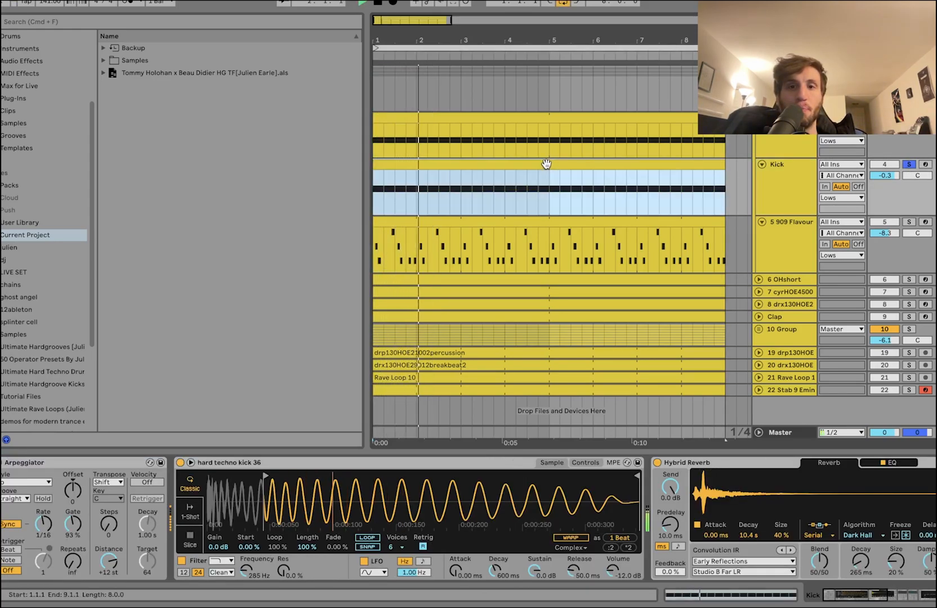
# - Delete the disabled fakesidechain from the Kick track's chain and bypass its Hybrid Reverb
pyautogui.hscroll(10, 598, 551)
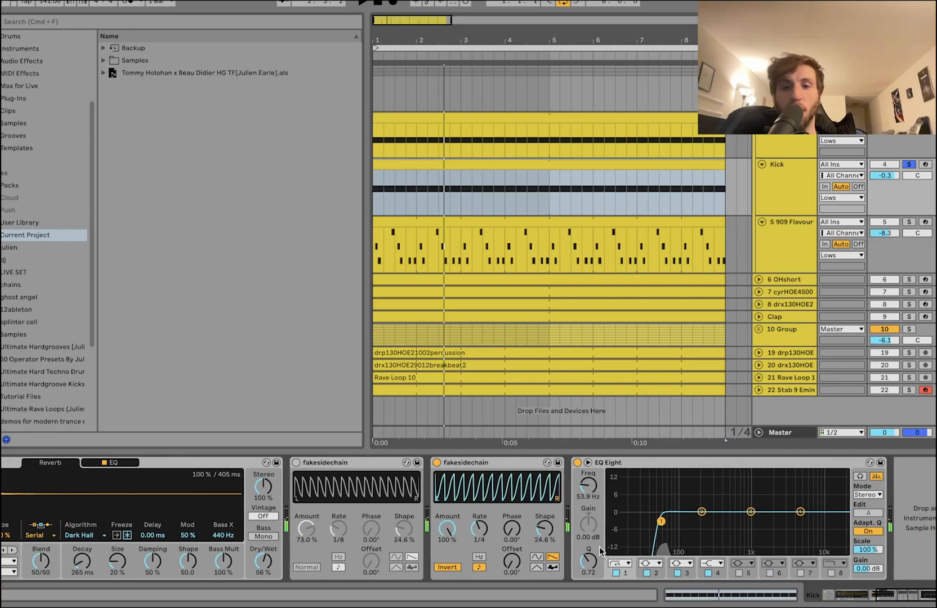
pyautogui.press('Delete')
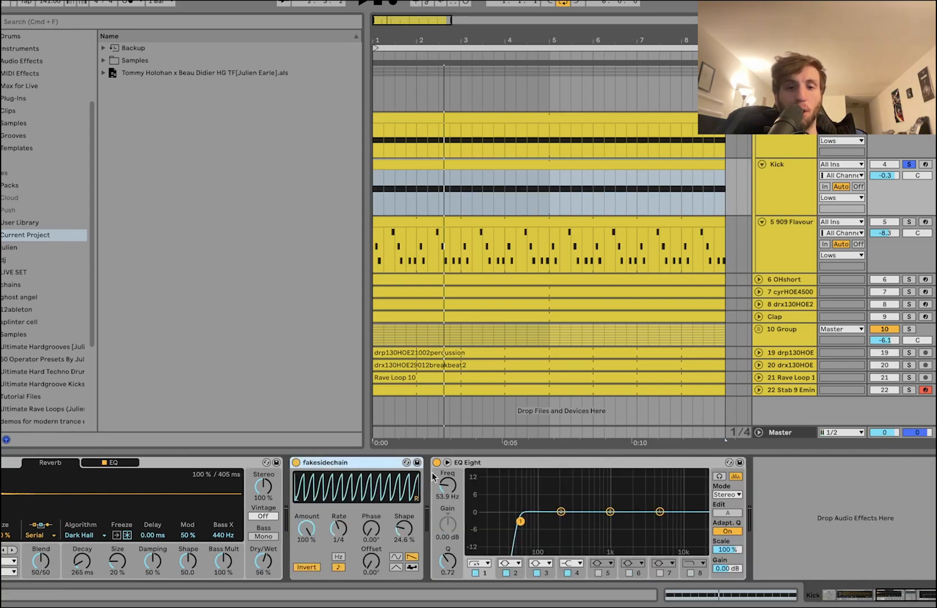
pyautogui.hscroll(-10, 398, 465)
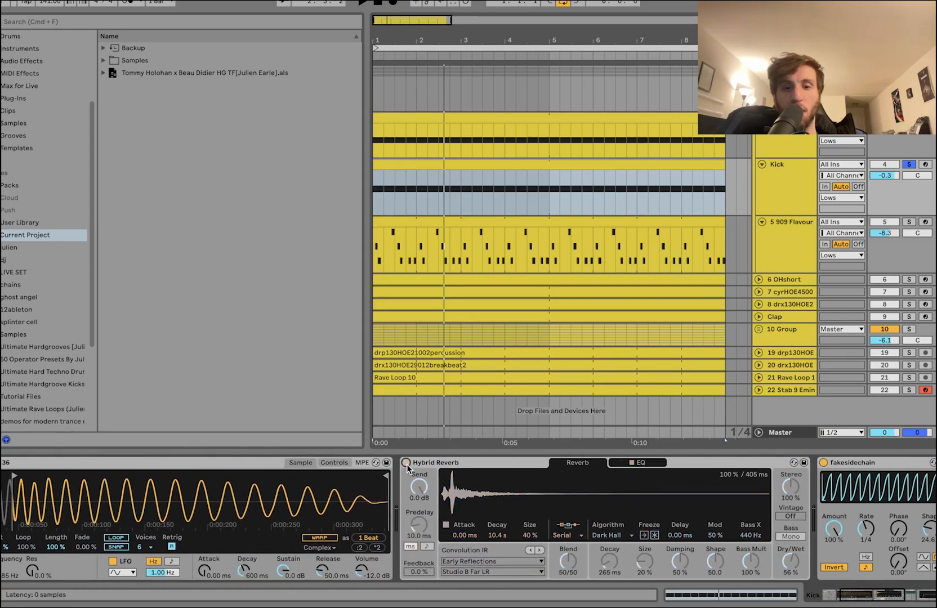
pyautogui.hscroll(-5, 406, 464)
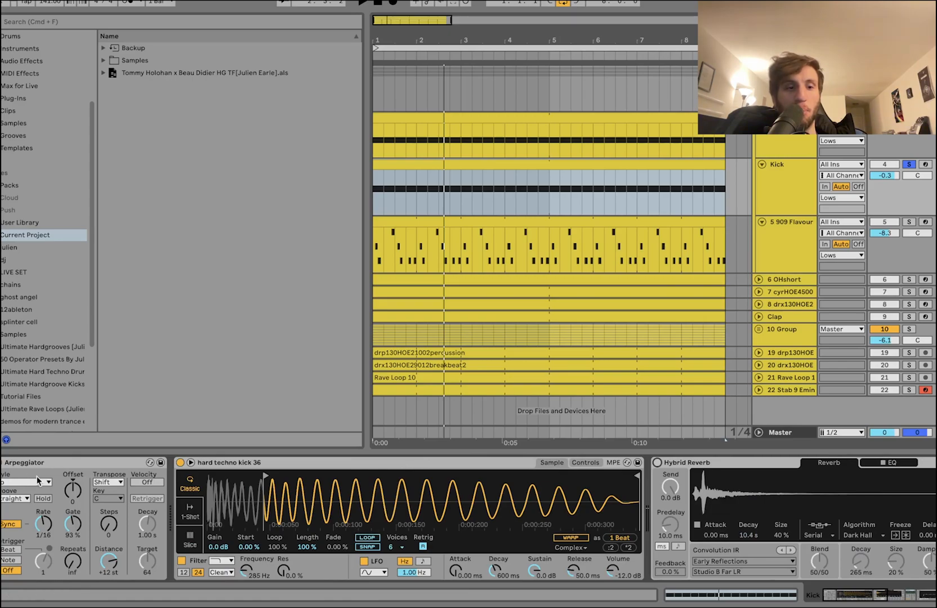
# - Play the soloed Kick without reverb and check the filter on the hard techno kick 36 sampler
pyautogui.press('space')
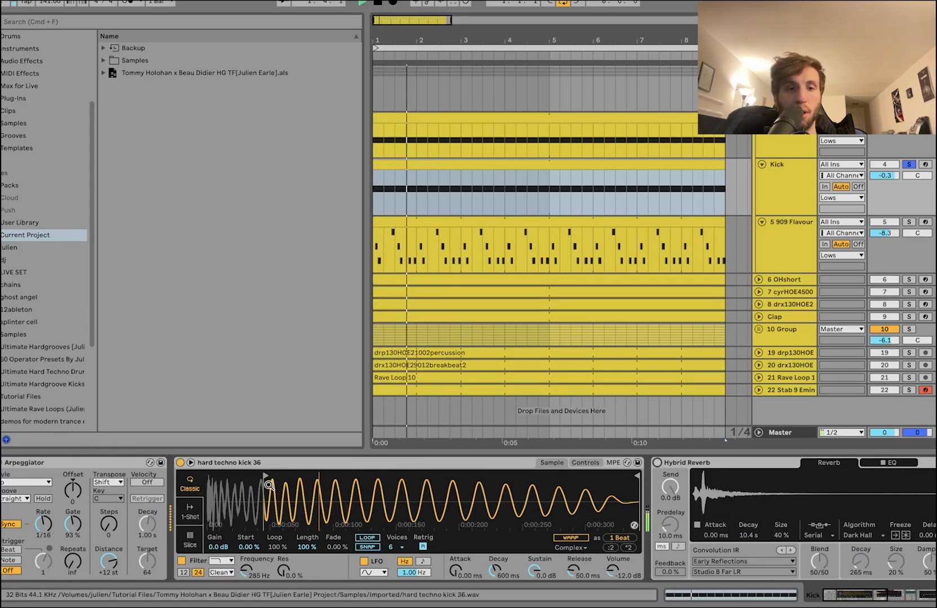
pyautogui.click(180, 562)
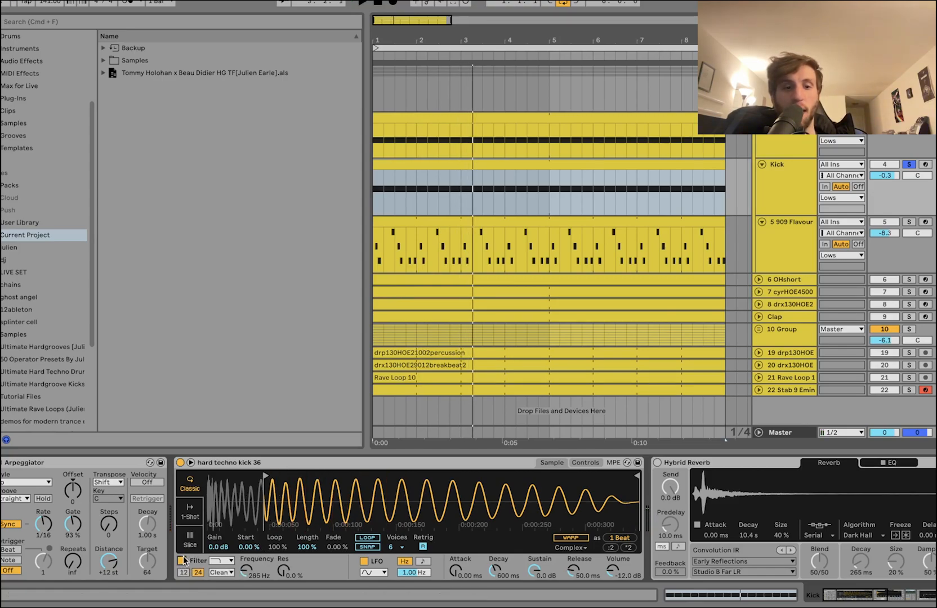
# - Turn the Kick's Hybrid Reverb back on, inspect its EQ curve, and return to the reverb settings
pyautogui.hscroll(6, 228, 563)
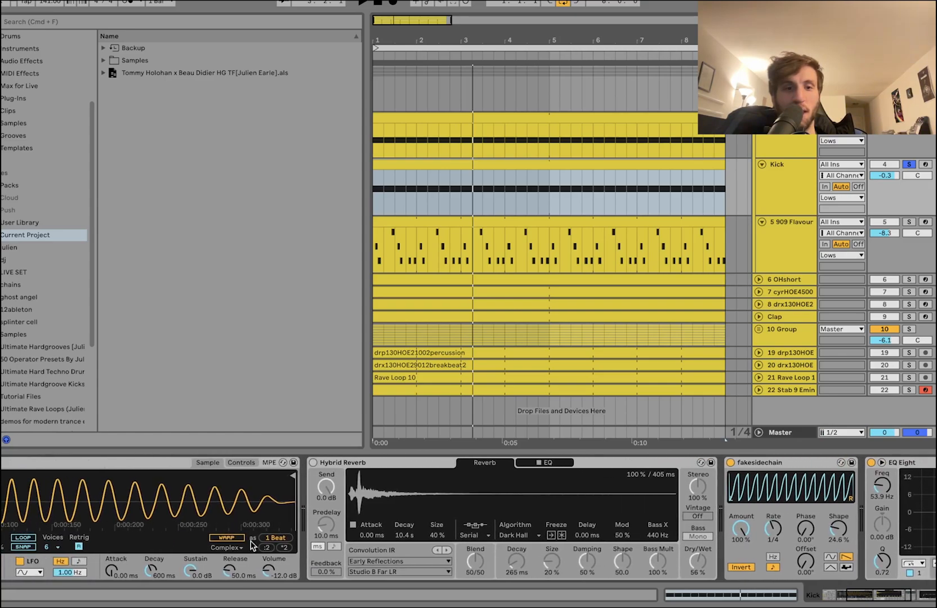
pyautogui.click(312, 462)
pyautogui.hscroll(4, 313, 464)
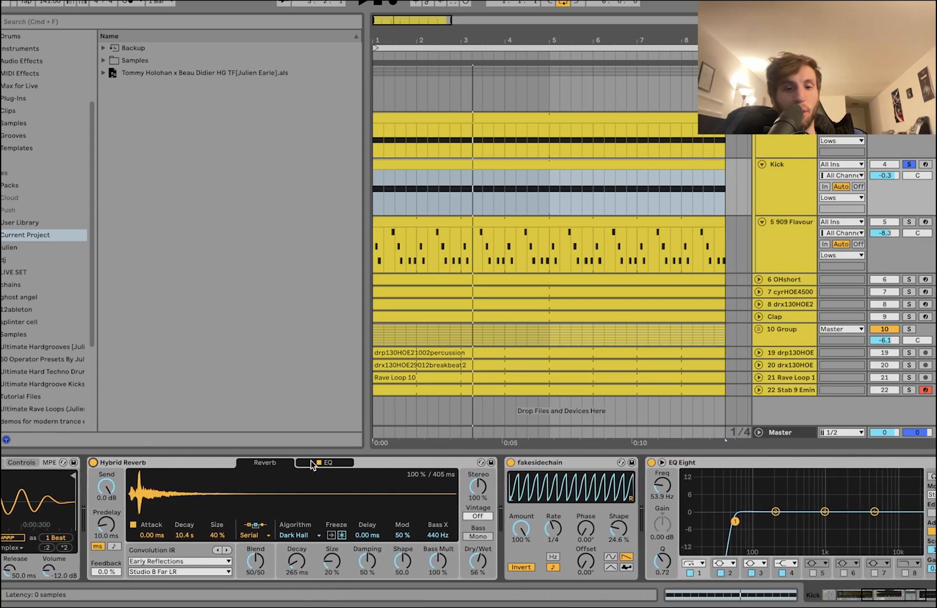
pyautogui.click(332, 463)
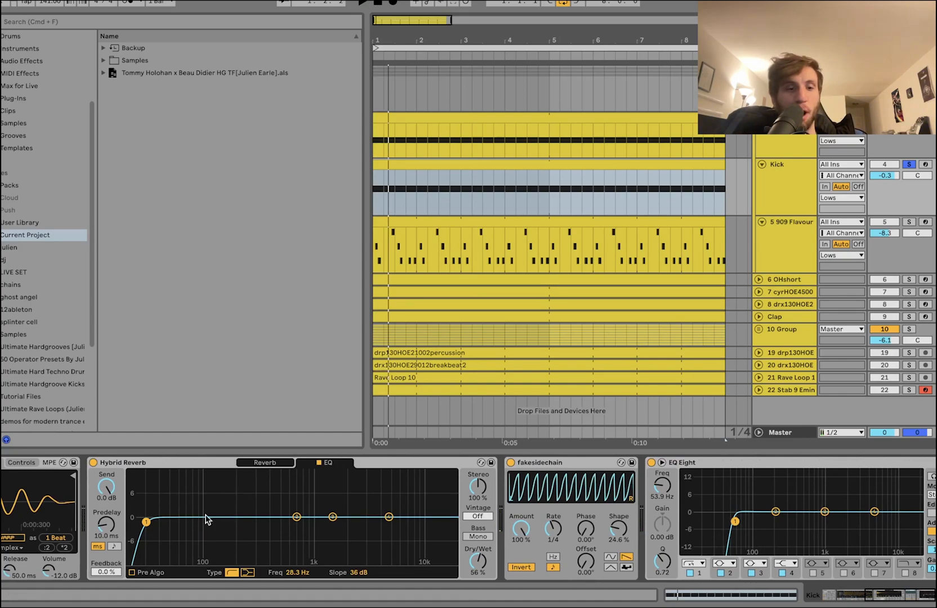
pyautogui.click(259, 465)
# - Audition the Kick with its reverb and examine the fakesidechain, EQ Eight and sampler in its chain
pyautogui.hscroll(2, 263, 468)
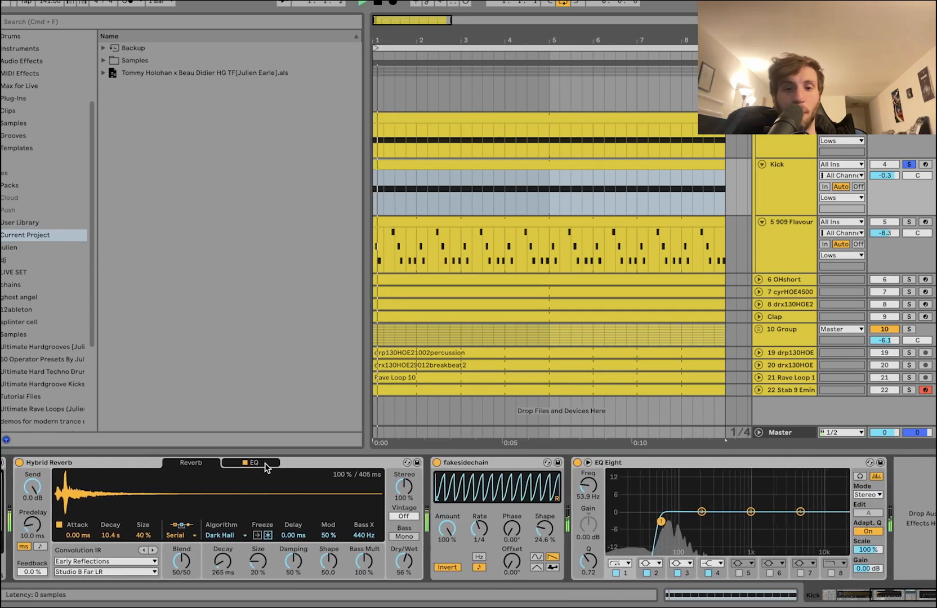
pyautogui.click(467, 479)
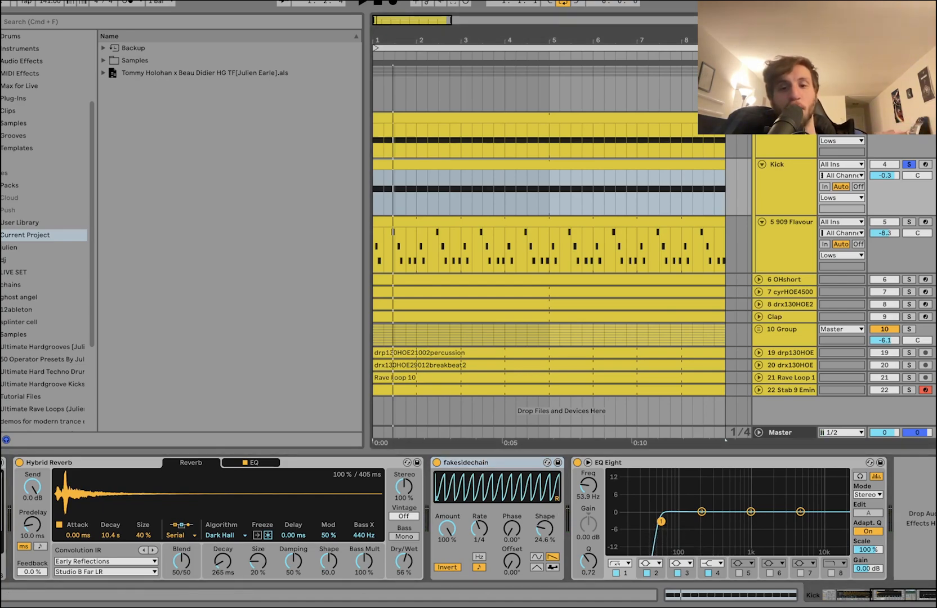
pyautogui.press('space')
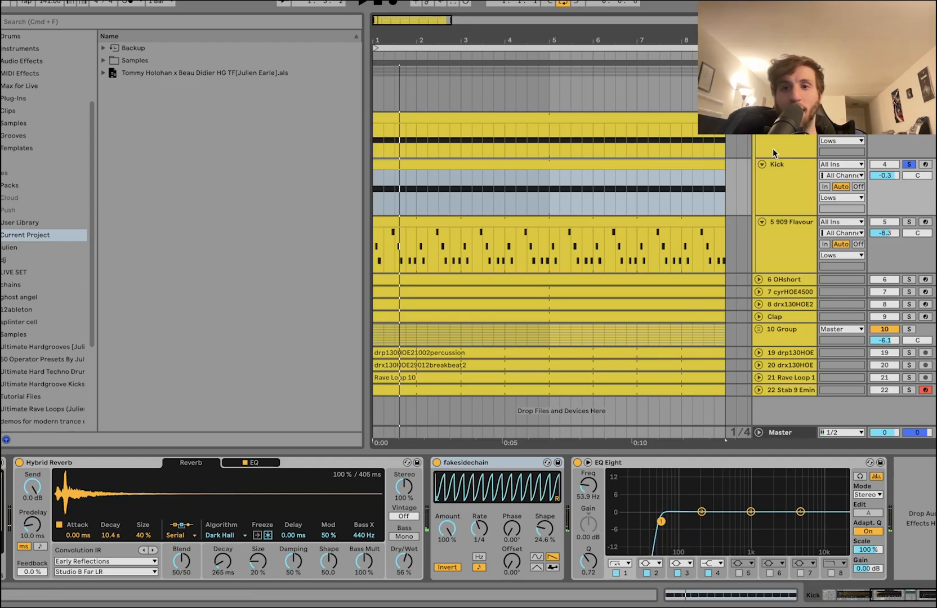
pyautogui.hscroll(-10, 158, 547)
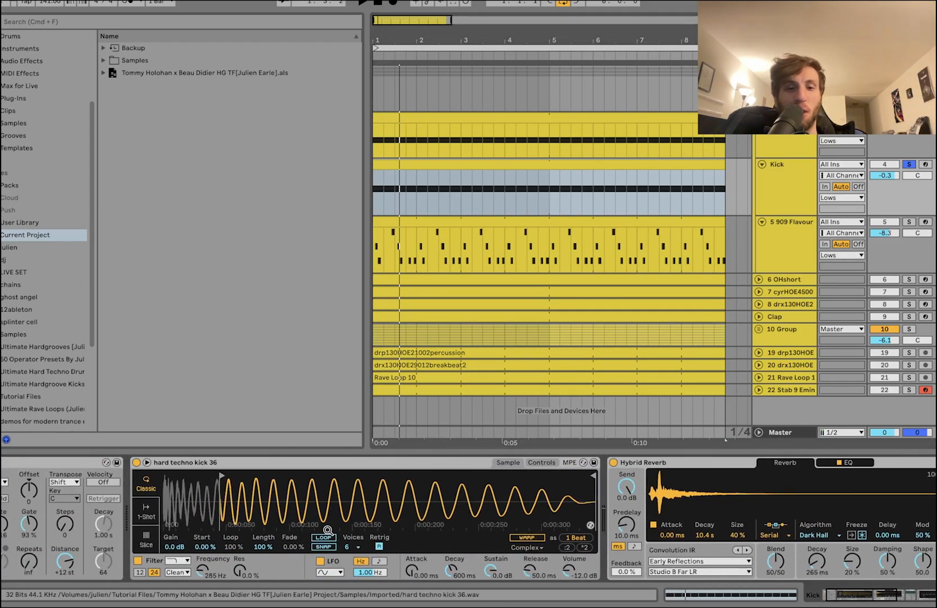
pyautogui.hscroll(10, 265, 530)
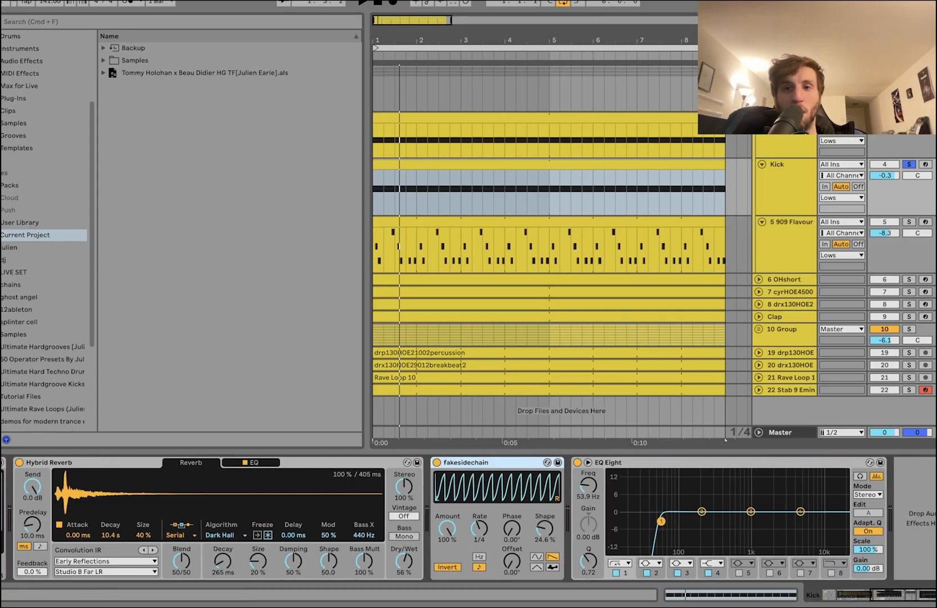
# - Play the Lows group's processing and compare the sound with its Utility switched off and on
pyautogui.hscroll(10, 319, 573)
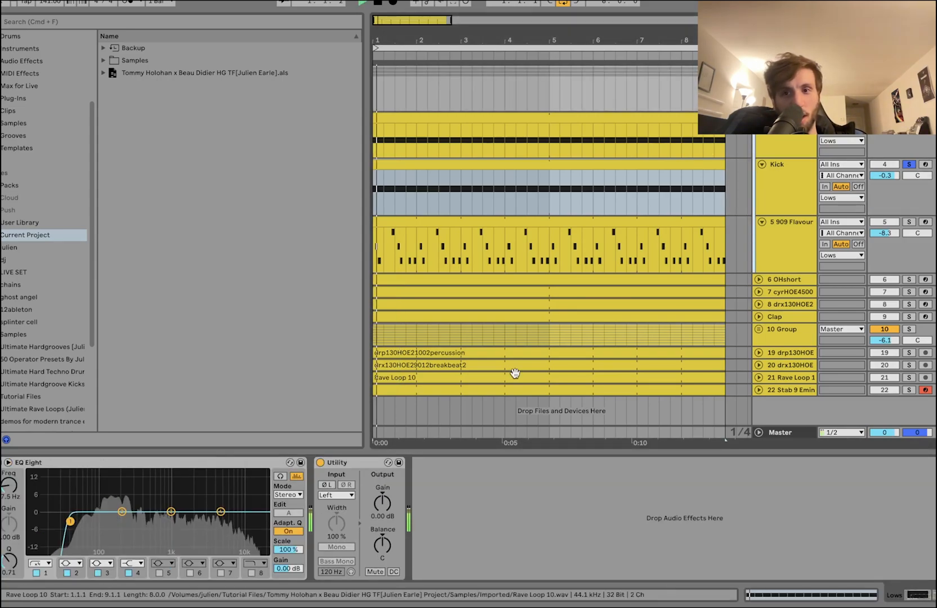
pyautogui.click(321, 462)
pyautogui.click(321, 461)
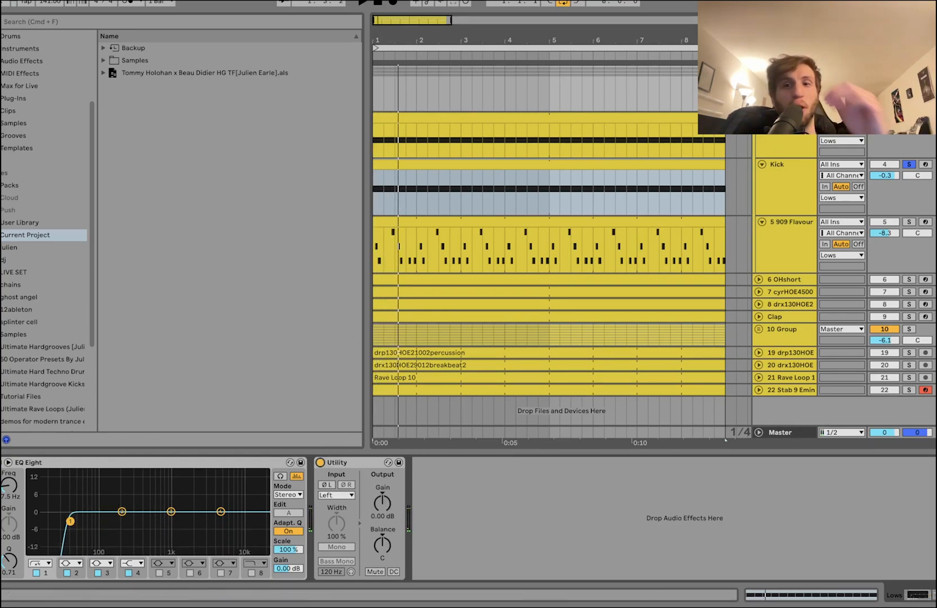
# - Solo the 909 Flavour track, play it back, and select its clip
pyautogui.click(779, 237)
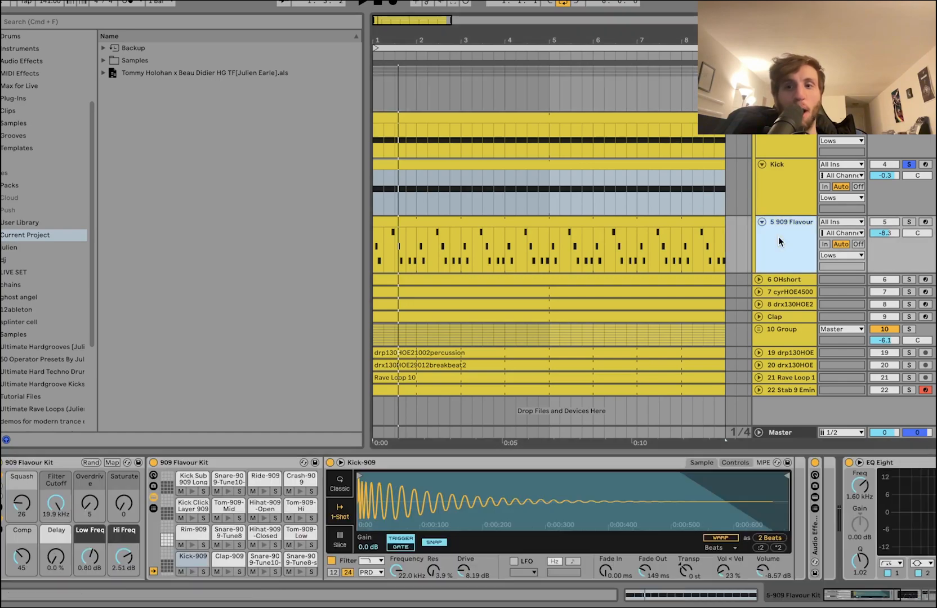
pyautogui.click(909, 222)
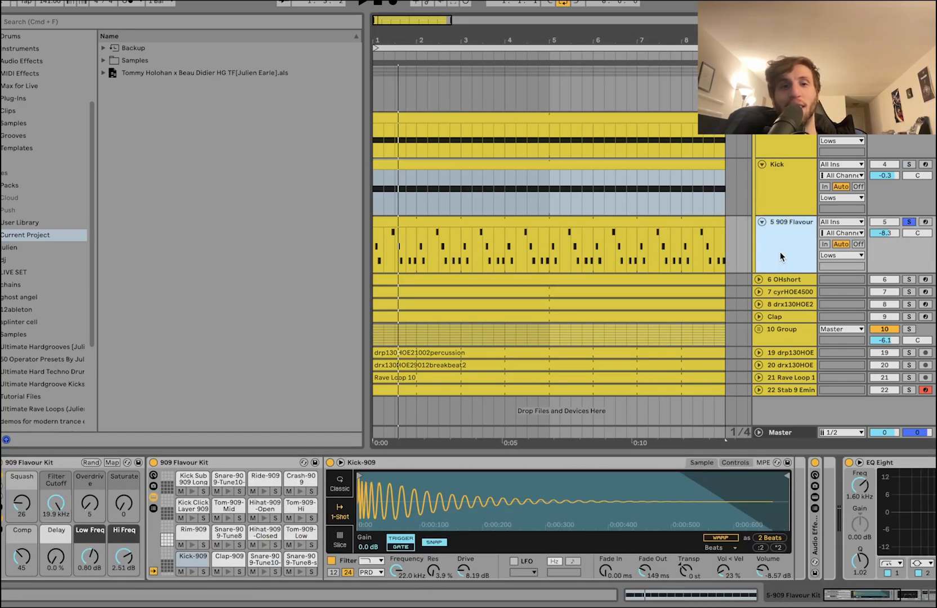
pyautogui.press('space')
pyautogui.click(536, 222)
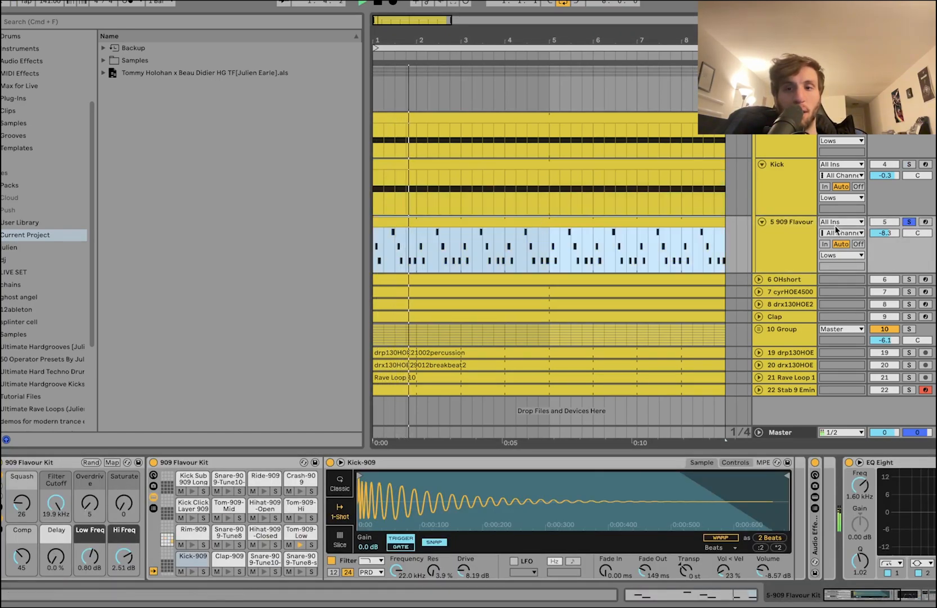
# - Unsolo the 909 Flavour track and play it together with the activated Kick track
pyautogui.click(889, 233)
pyautogui.click(909, 222)
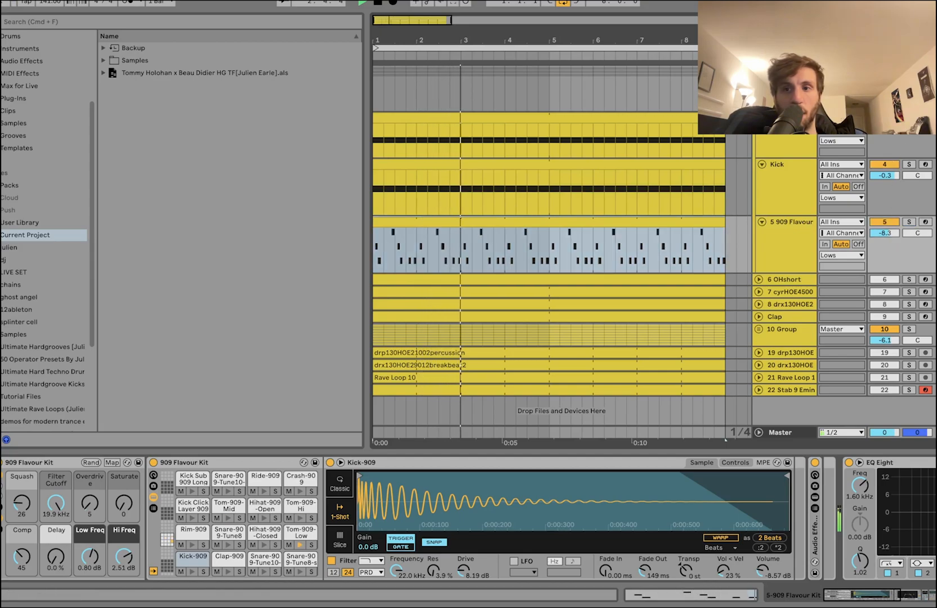
pyautogui.click(780, 227)
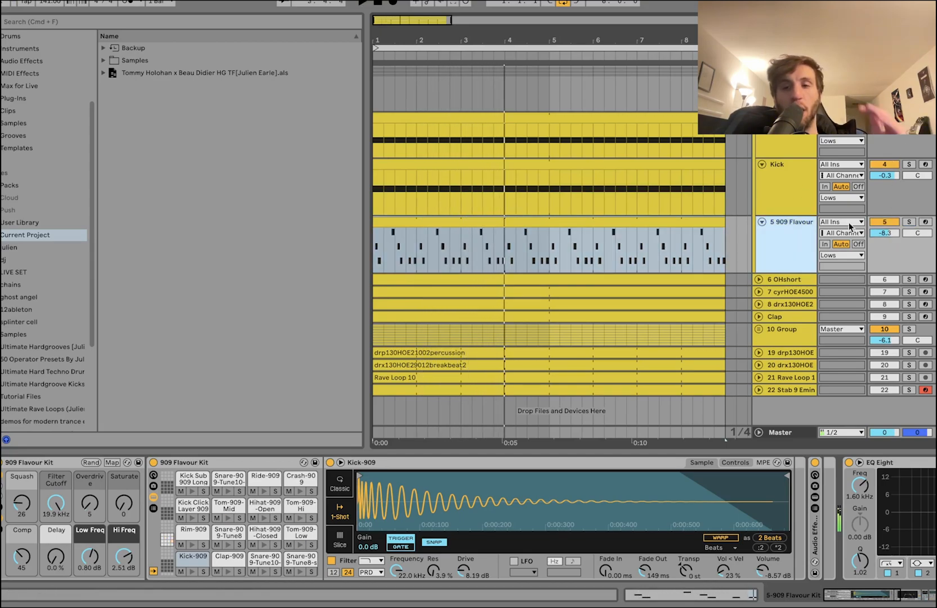
# - Solo 909 Flavour and play it with its EQ Eight, Overdrive and fakesidechain bypassed
pyautogui.click(909, 222)
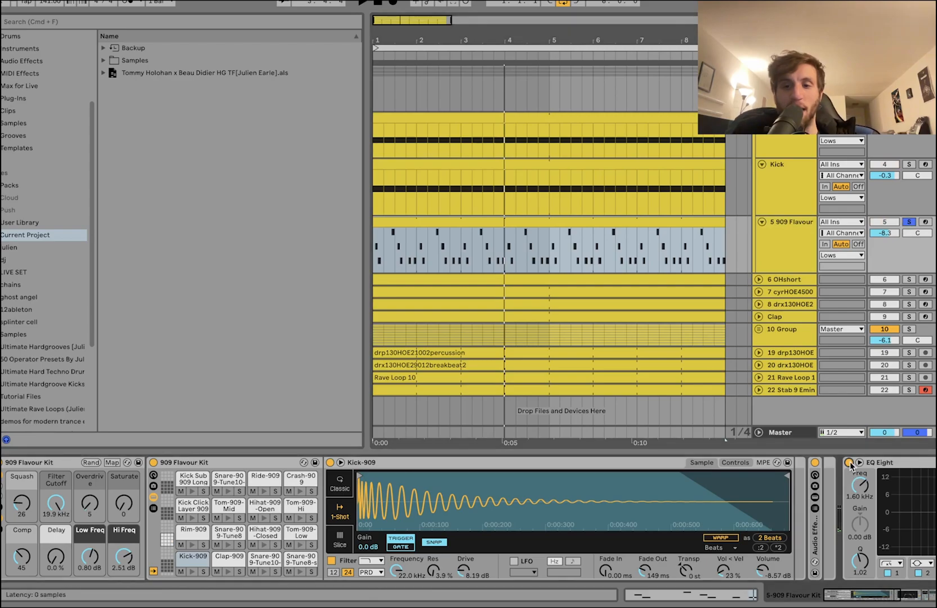
pyautogui.hscroll(8, 851, 465)
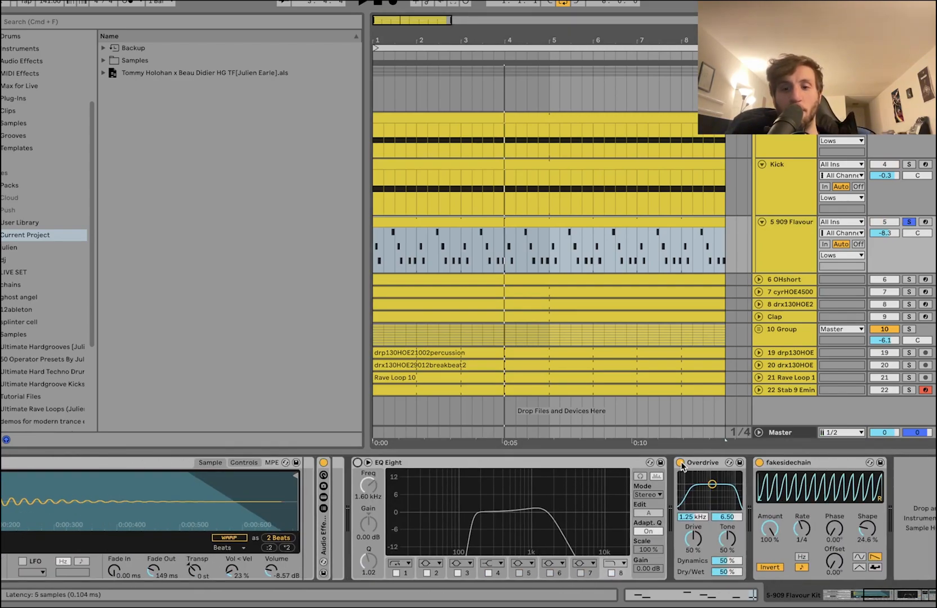
pyautogui.click(680, 462)
pyautogui.press('space')
pyautogui.hscroll(-8, 756, 462)
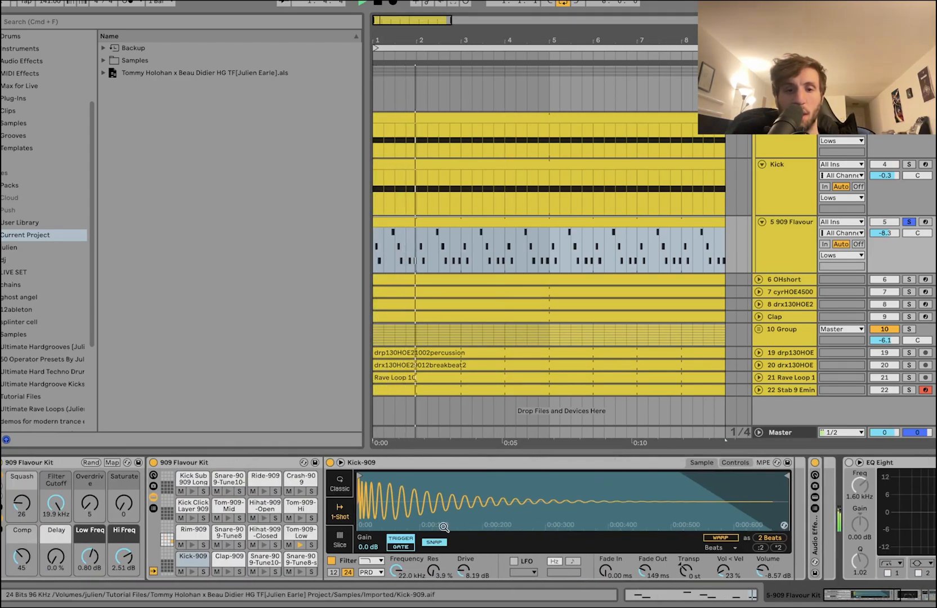
pyautogui.hscroll(8, 307, 538)
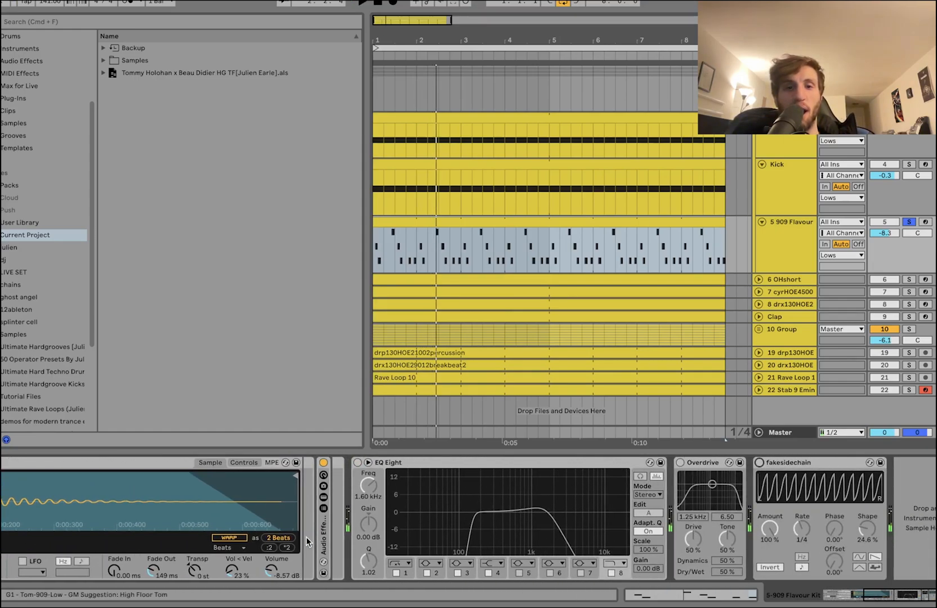
# - Re-enable the EQ Eight, Overdrive and fakesidechain on 909 Flavour one after another while auditioning the result
pyautogui.click(357, 463)
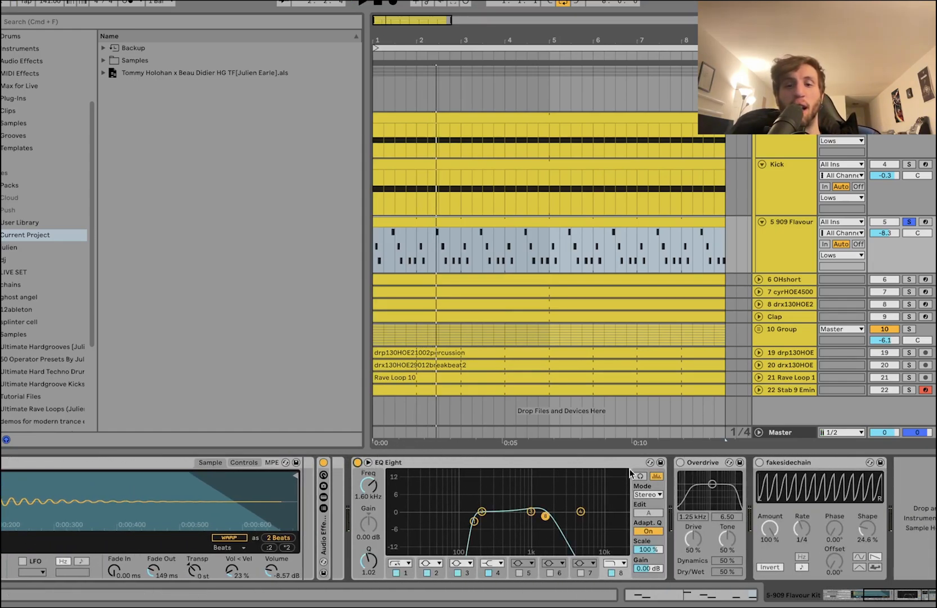
pyautogui.click(680, 463)
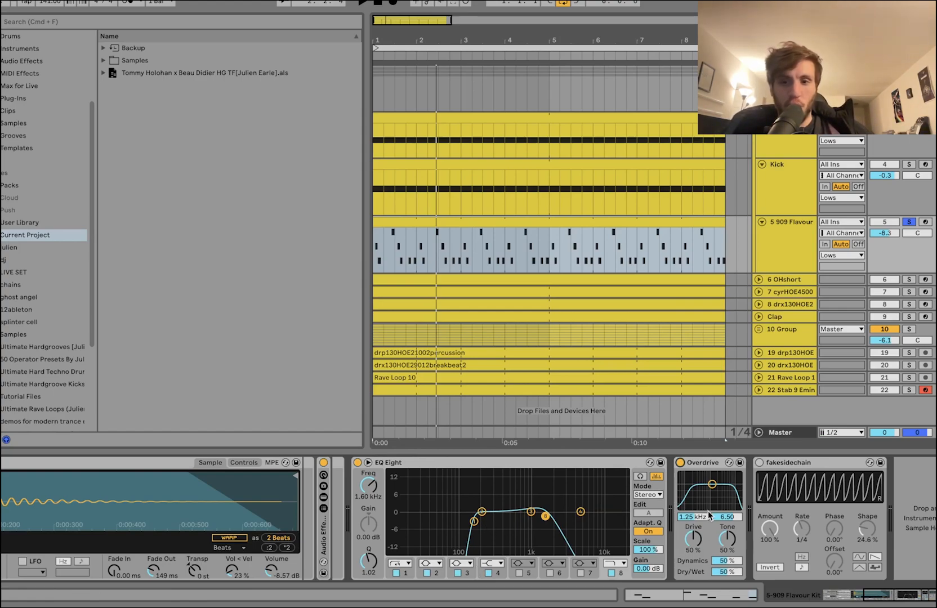
pyautogui.press('space')
pyautogui.click(759, 462)
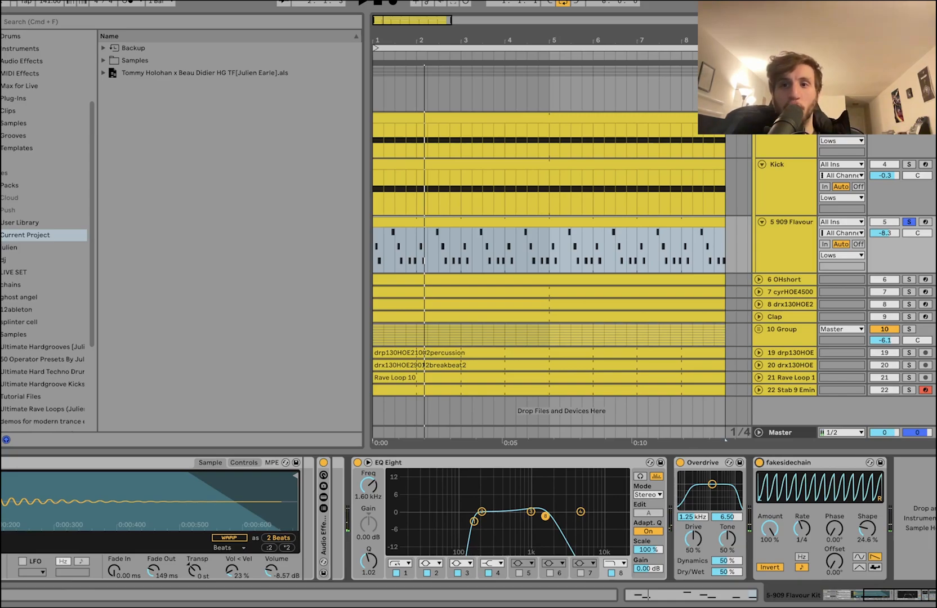
# - Unsolo 909 Flavour, play the combined Lows group, and select the Utility in its effects chain
pyautogui.click(909, 222)
pyautogui.click(786, 72)
pyautogui.press('space')
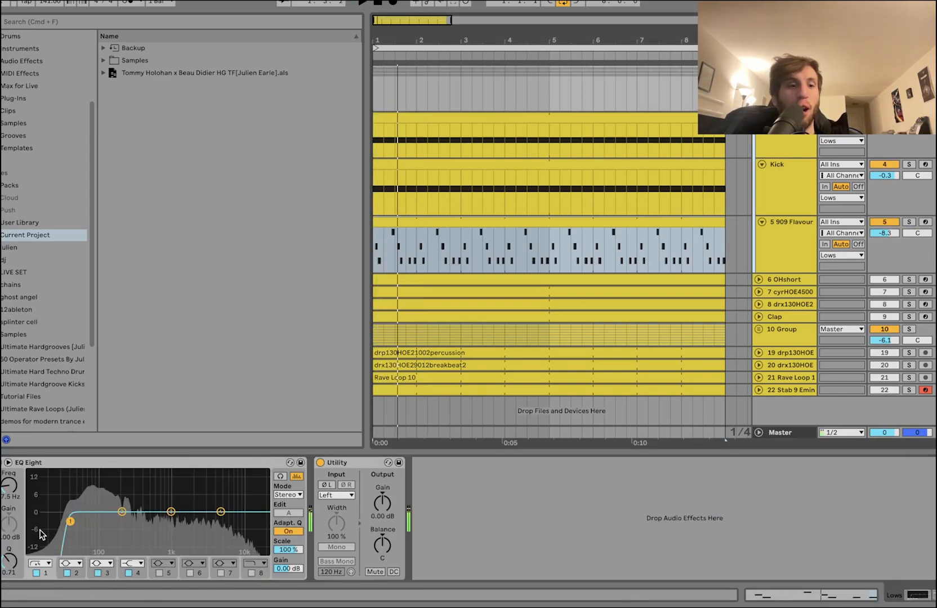
pyautogui.click(365, 463)
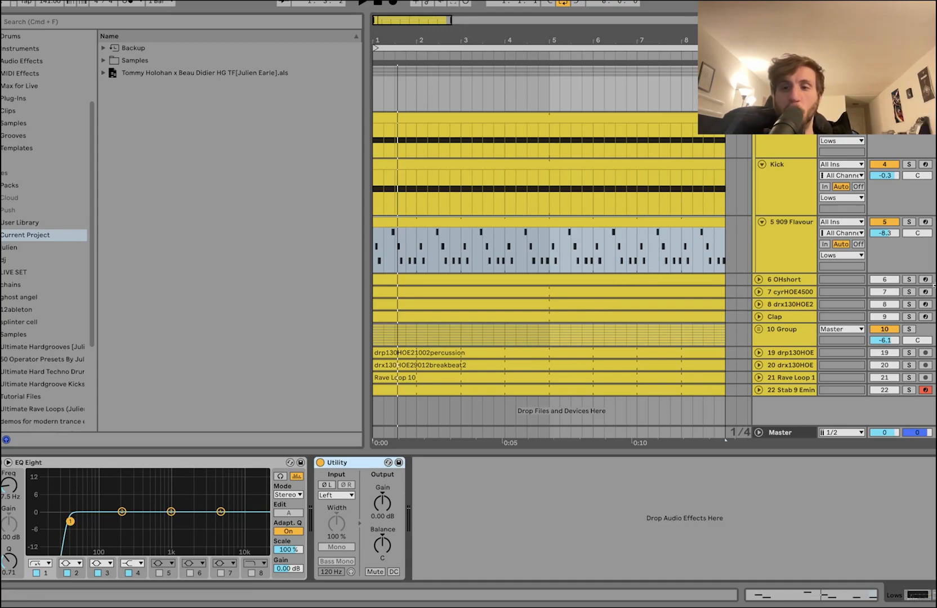
# - Solo the 6 OHshort and 7 cyrHOE4500 tracks together, play them and unfold both in the arrangement
pyautogui.click(910, 280)
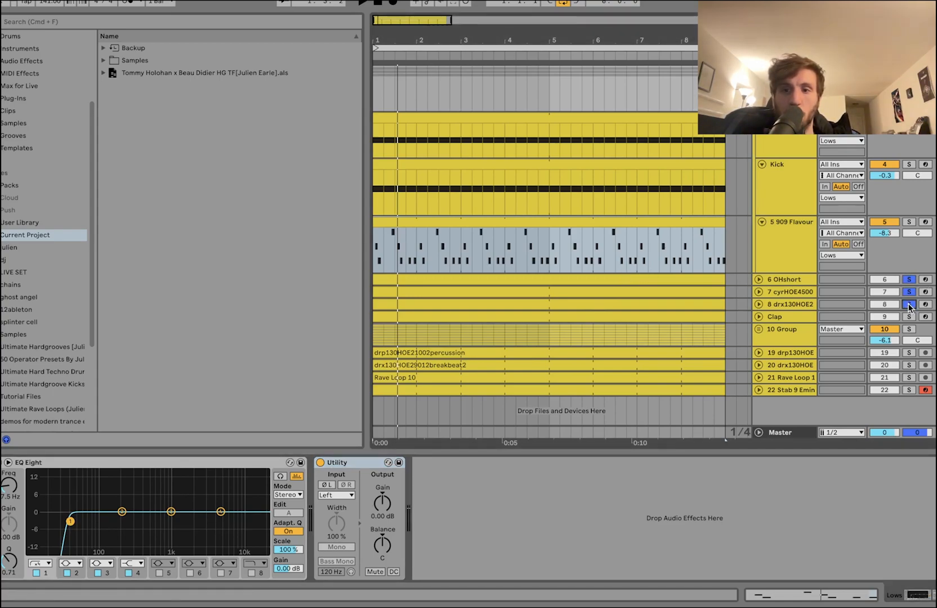
pyautogui.press('space')
pyautogui.click(909, 305)
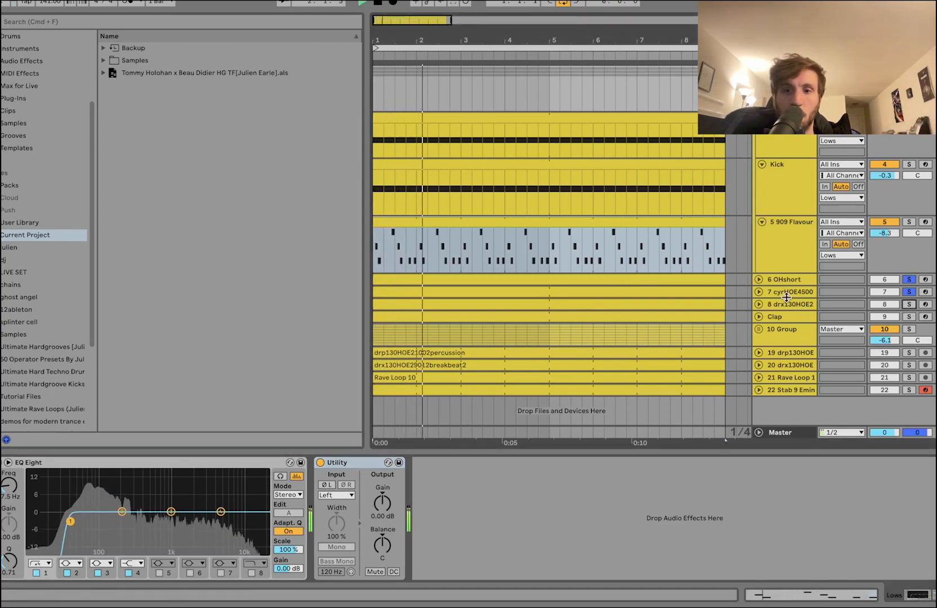
pyautogui.click(759, 291)
pyautogui.click(759, 279)
pyautogui.scroll(-3, 789, 236)
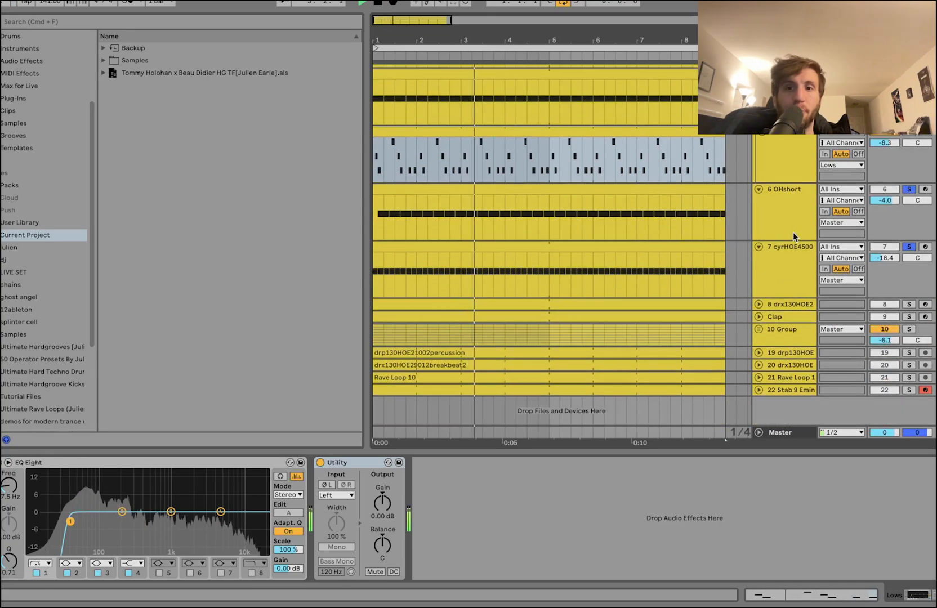
# - Solo 6 OHshort on its own, show its sample and play it
pyautogui.click(794, 247)
pyautogui.click(909, 190)
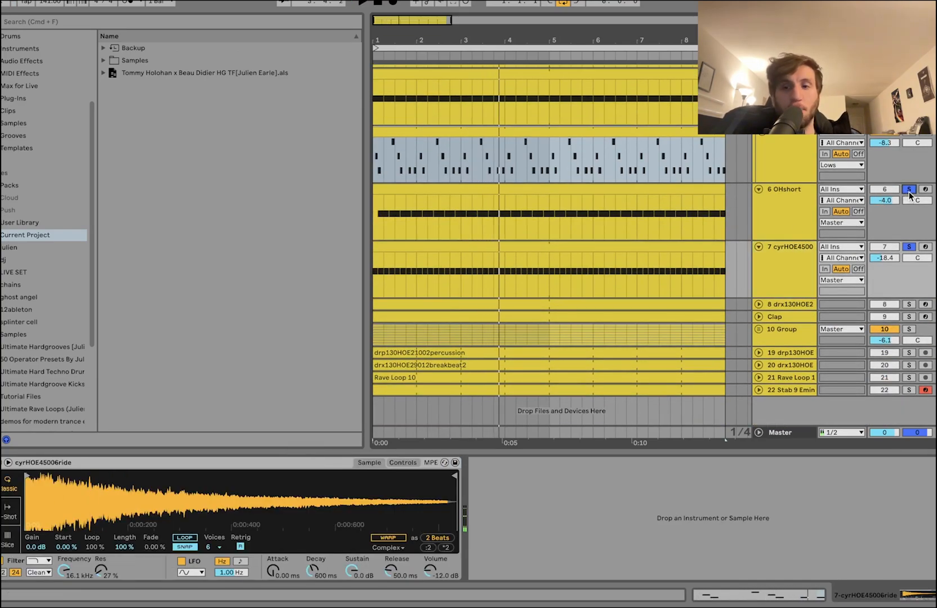
pyautogui.click(781, 207)
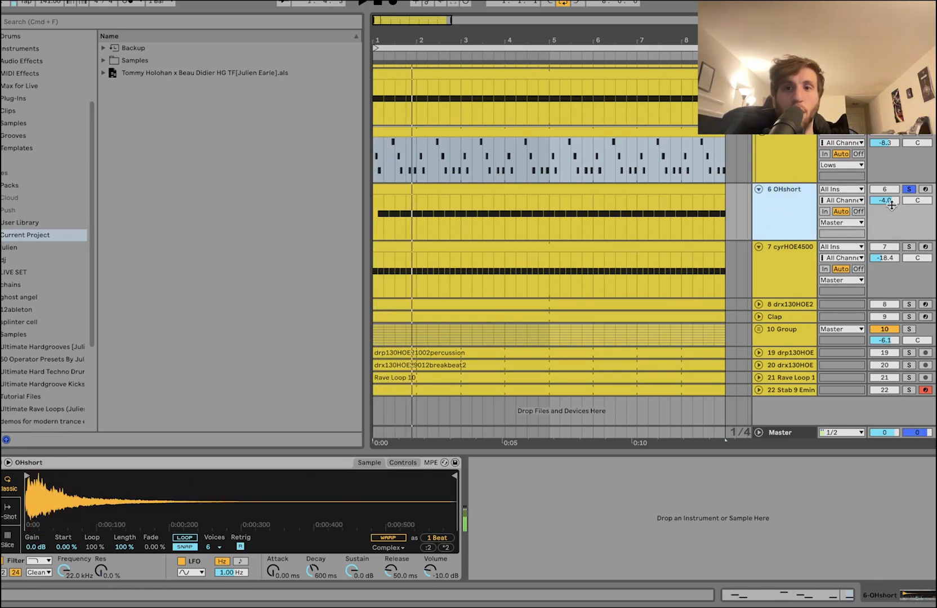
pyautogui.scroll(4, 891, 169)
pyautogui.click(884, 71)
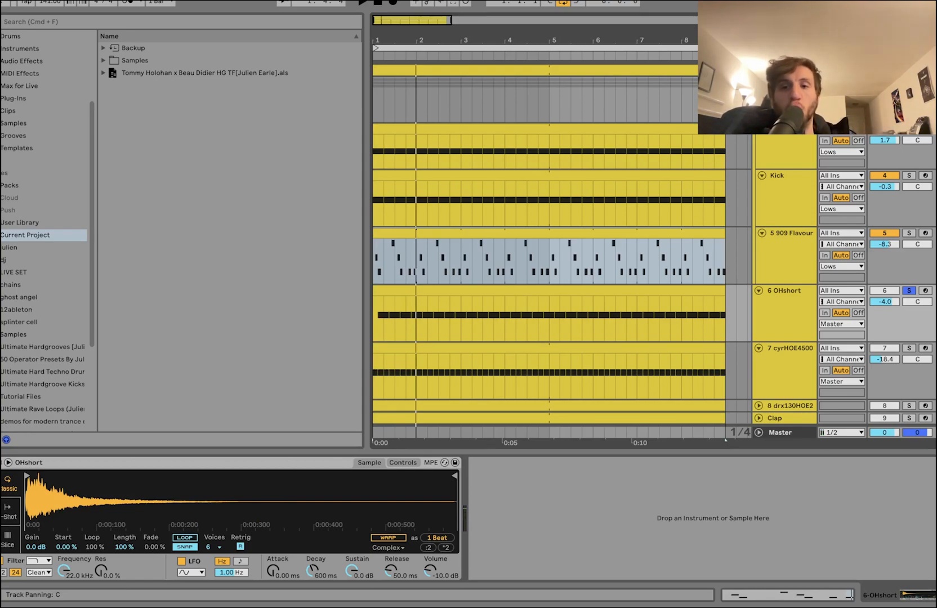
pyautogui.scroll(-3, 778, 239)
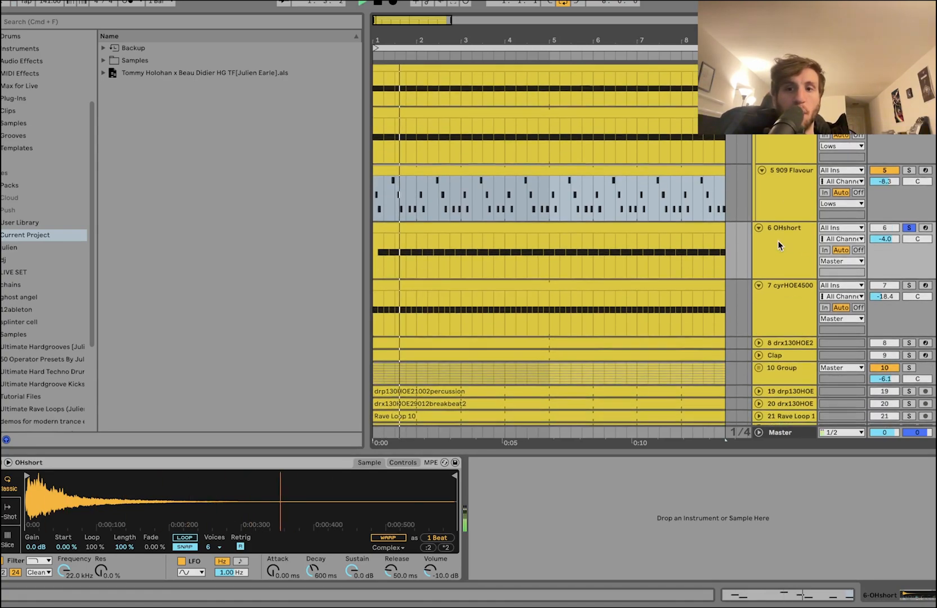
# - Solo the 7 cyrHOE4500 ride, inspect the notes in its MIDI clip, and play it with its sample device shown
pyautogui.click(909, 285)
pyautogui.click(780, 302)
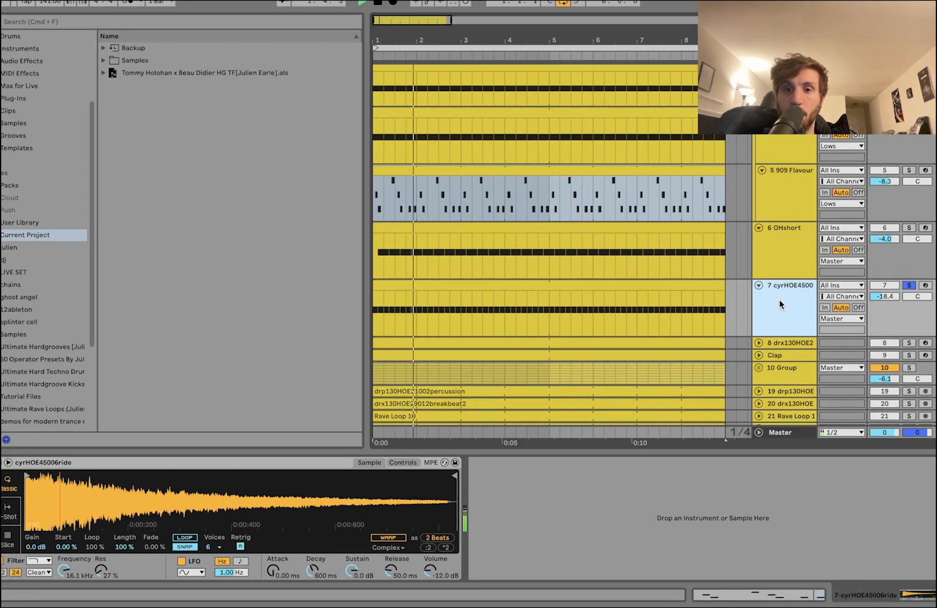
pyautogui.click(617, 284)
pyautogui.doubleClick(617, 284)
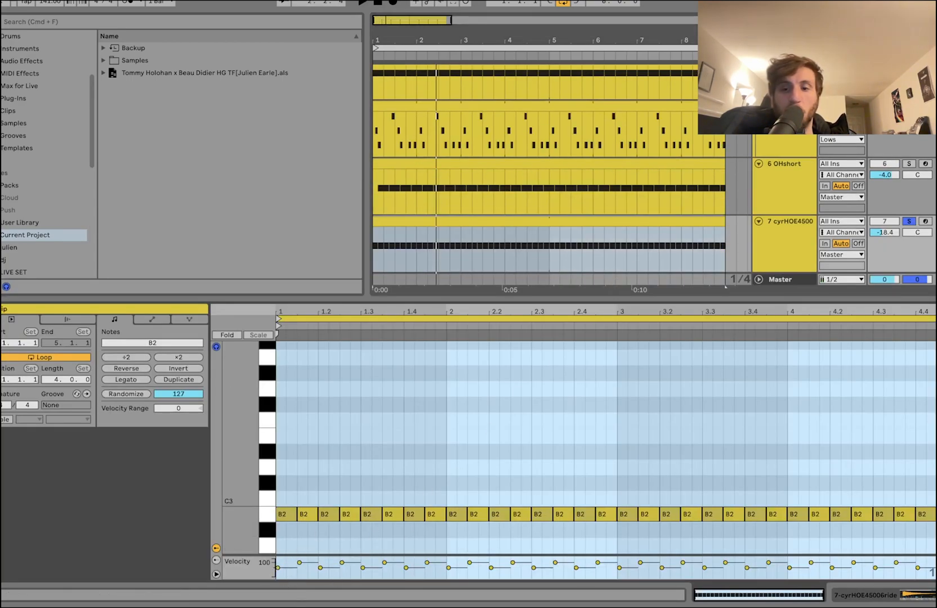
pyautogui.click(932, 601)
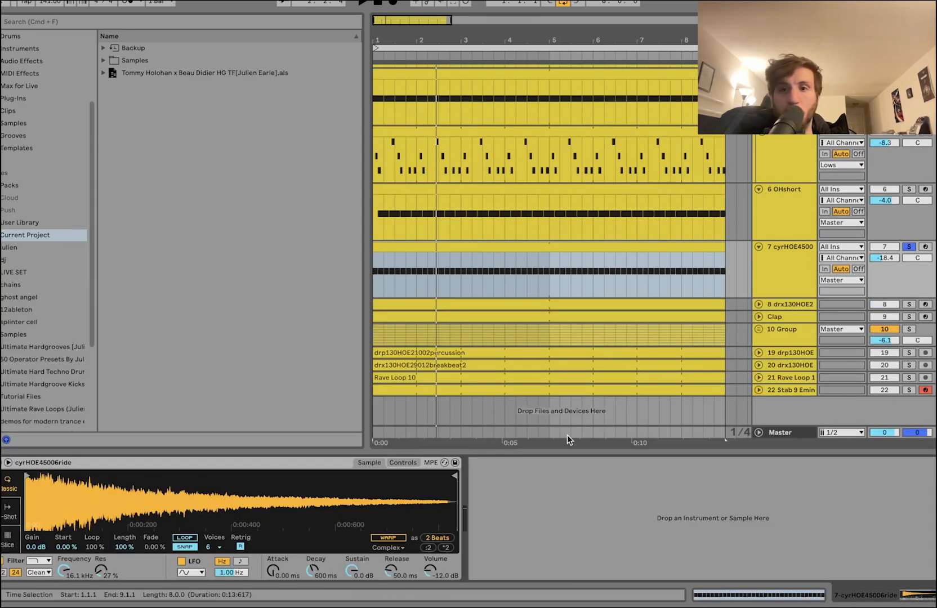
pyautogui.press('space')
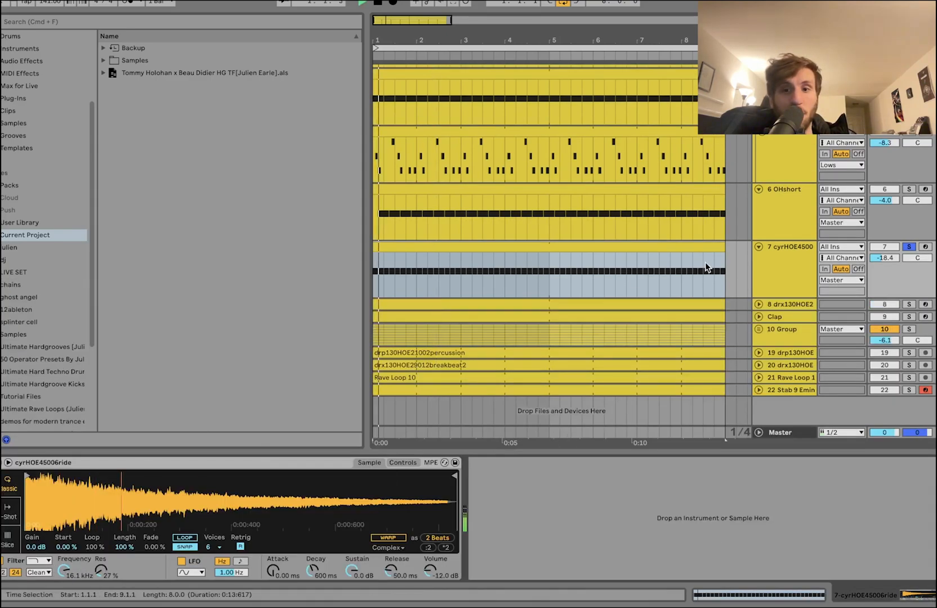
# - Solo 8 drx130HOE2 and Clap together during playback and unfold both tracks
pyautogui.click(909, 305)
pyautogui.keyDown('super'); pyautogui.click(909, 317); pyautogui.keyUp('super')
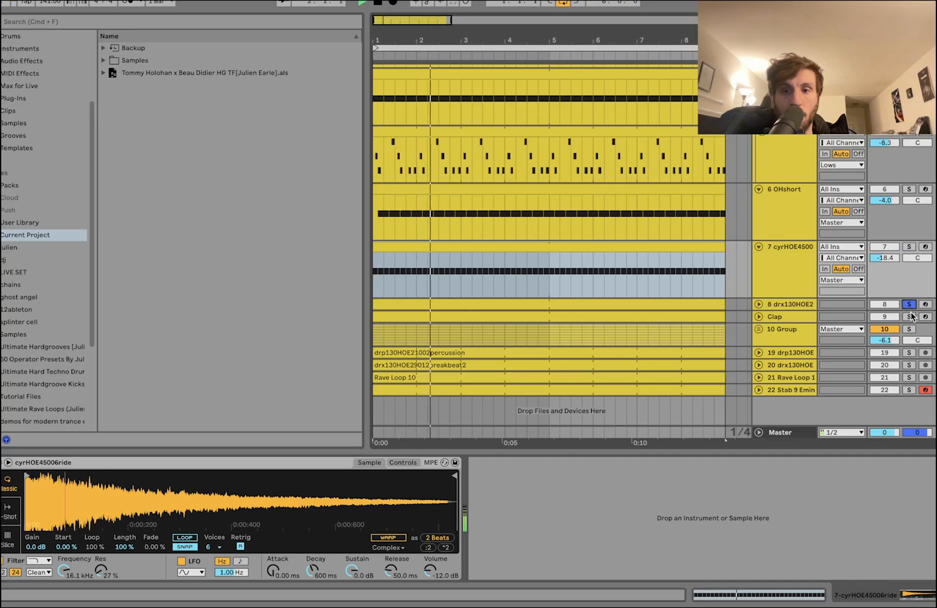
pyautogui.click(759, 316)
pyautogui.click(759, 305)
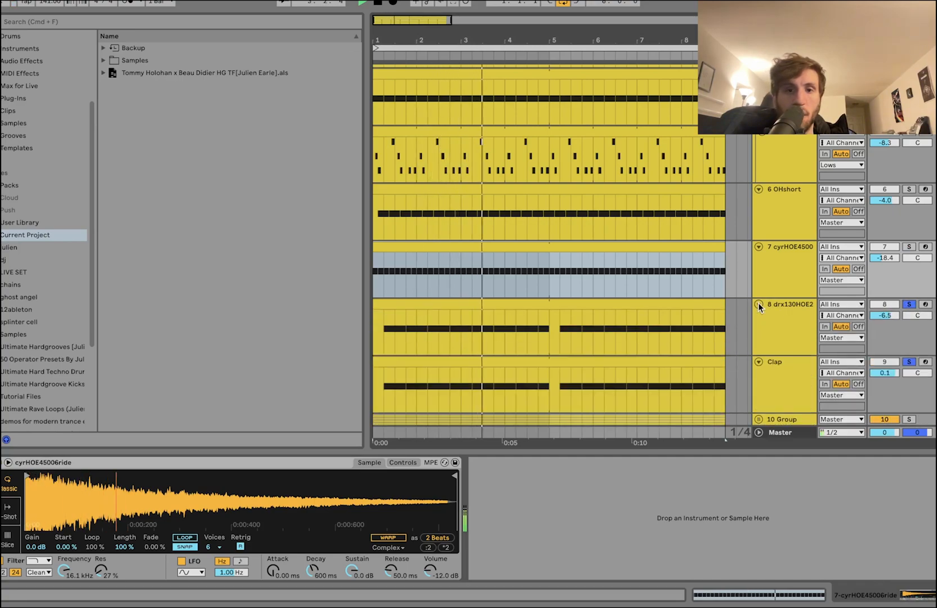
# - Select the Clap track to show its sample and play it
pyautogui.scroll(-3, 758, 304)
pyautogui.click(781, 282)
pyautogui.scroll(2, 782, 285)
pyautogui.scroll(-2, 781, 285)
pyautogui.click(909, 221)
pyautogui.click(811, 281)
pyautogui.press('space')
# - Solo 8 drx130HOE2 on its own, show its breakbeat sample and play it
pyautogui.click(909, 216)
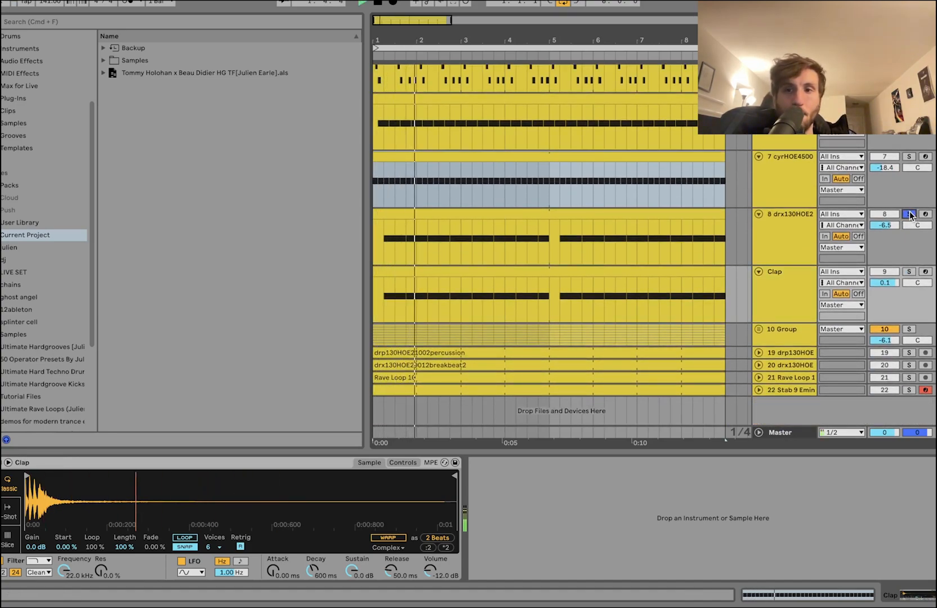
pyautogui.click(807, 233)
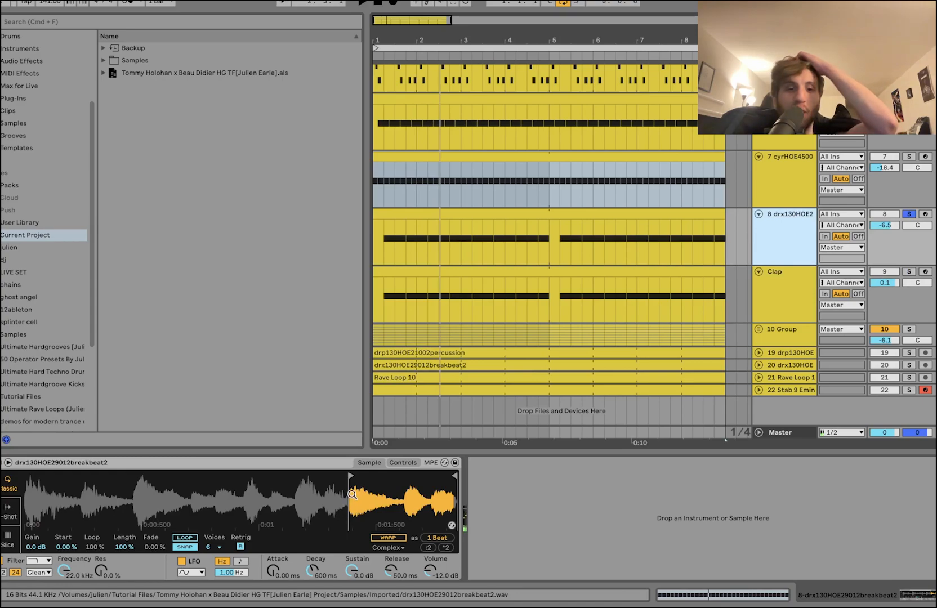
pyautogui.press('space')
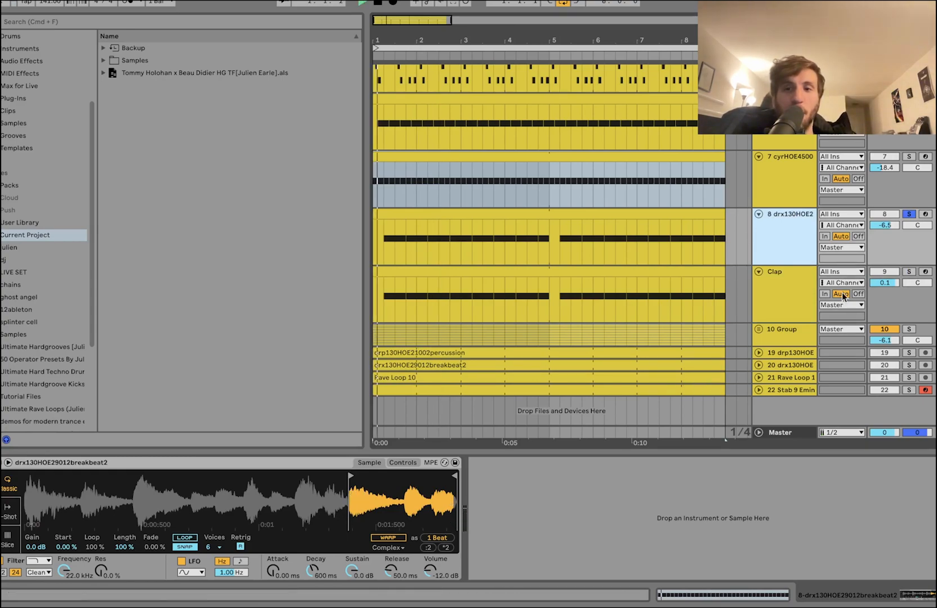
# - Add Clap to the soloed 8 drx130HOE2 track and audition the two layered together
pyautogui.click(909, 271)
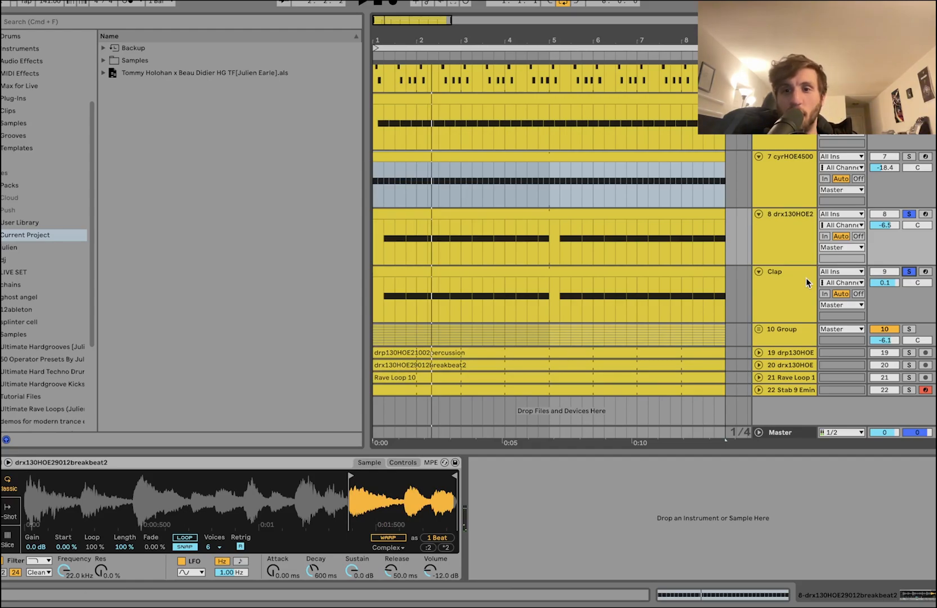
pyautogui.hscroll(5, 806, 278)
pyautogui.hscroll(-5, 806, 277)
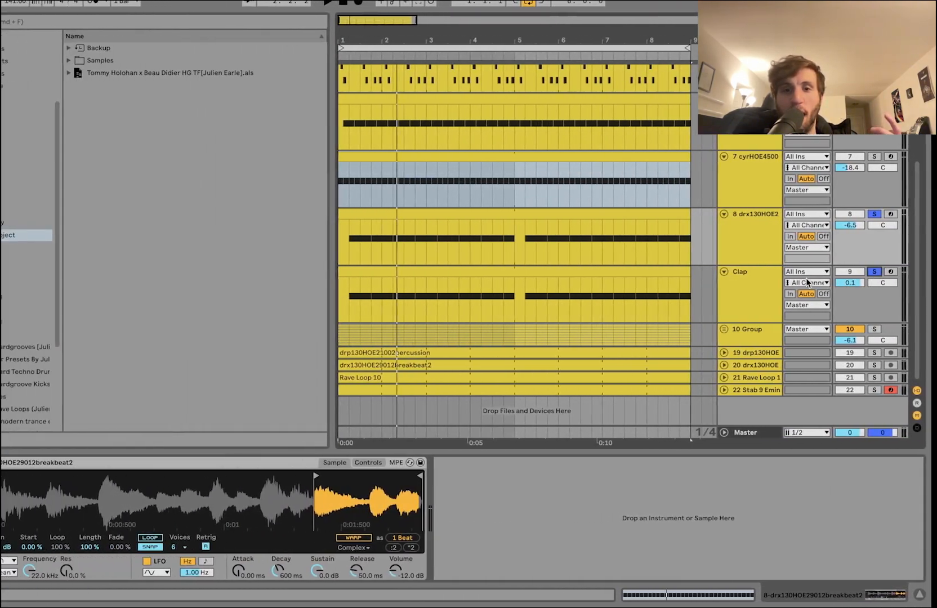
pyautogui.click(794, 248)
pyautogui.scroll(3, 795, 246)
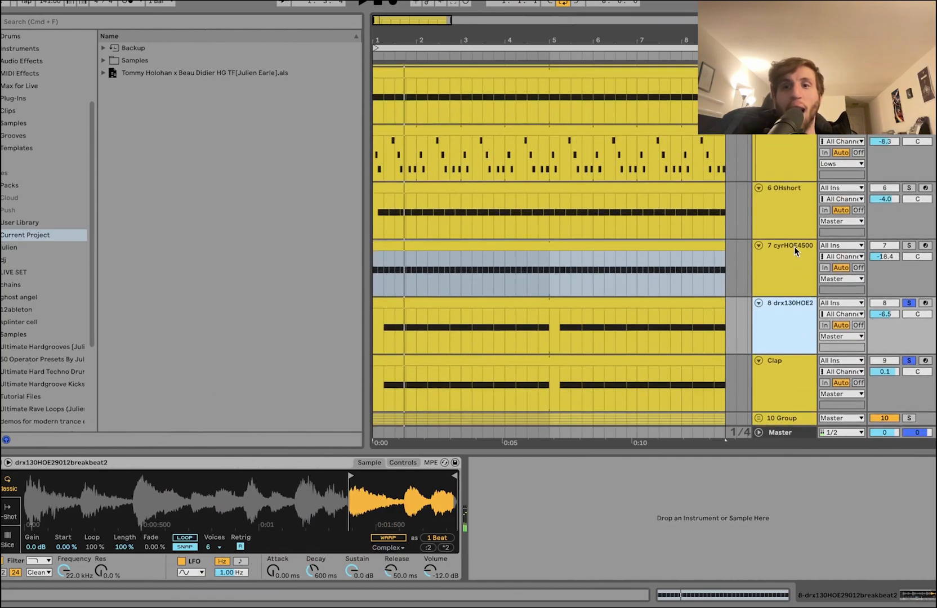
pyautogui.scroll(-3, 794, 249)
# - Play the remaining layers with 10 Group through 22 Stab 9 Emin deactivated, and reactivate those tracks
pyautogui.click(804, 344)
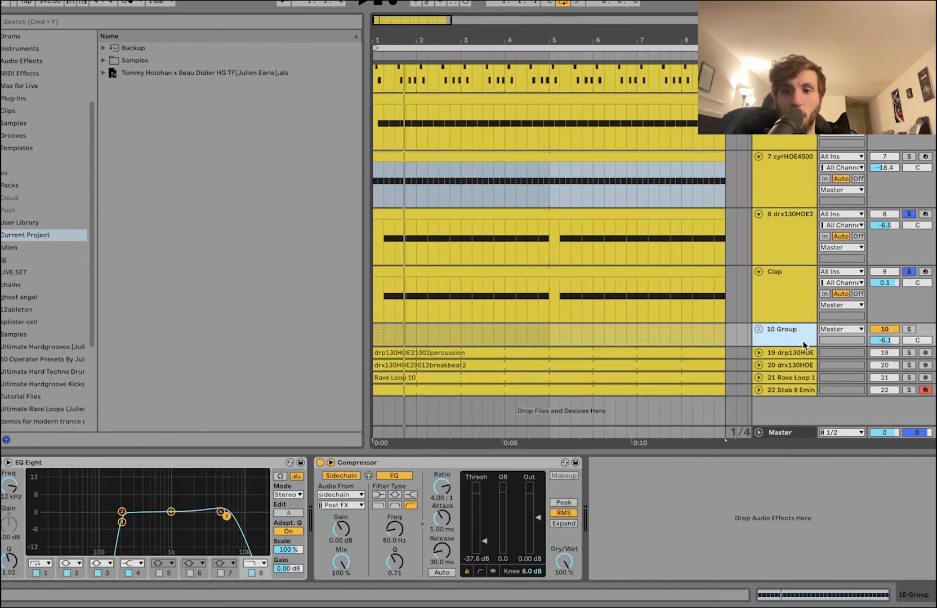
pyautogui.click(816, 390)
pyautogui.press('space')
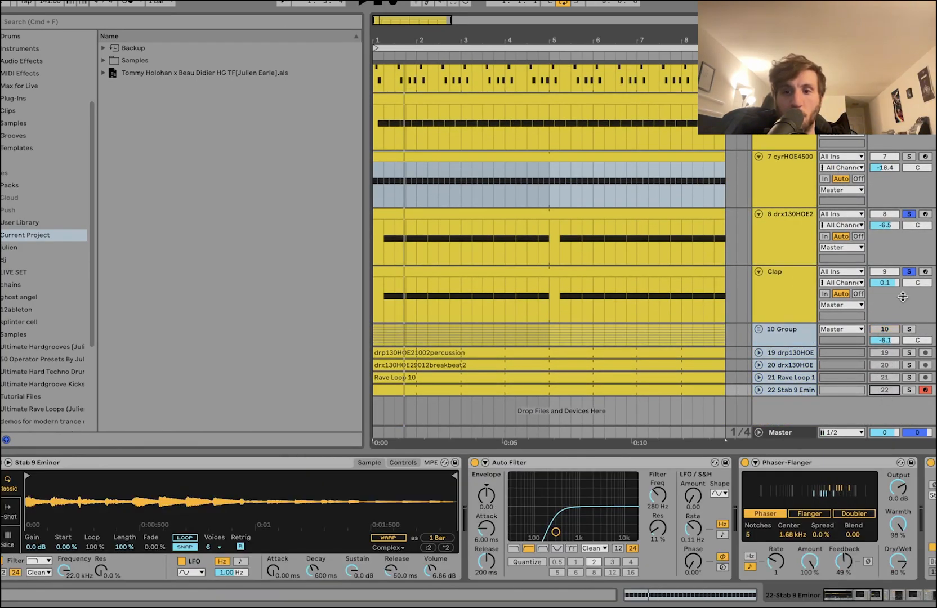
pyautogui.click(770, 250)
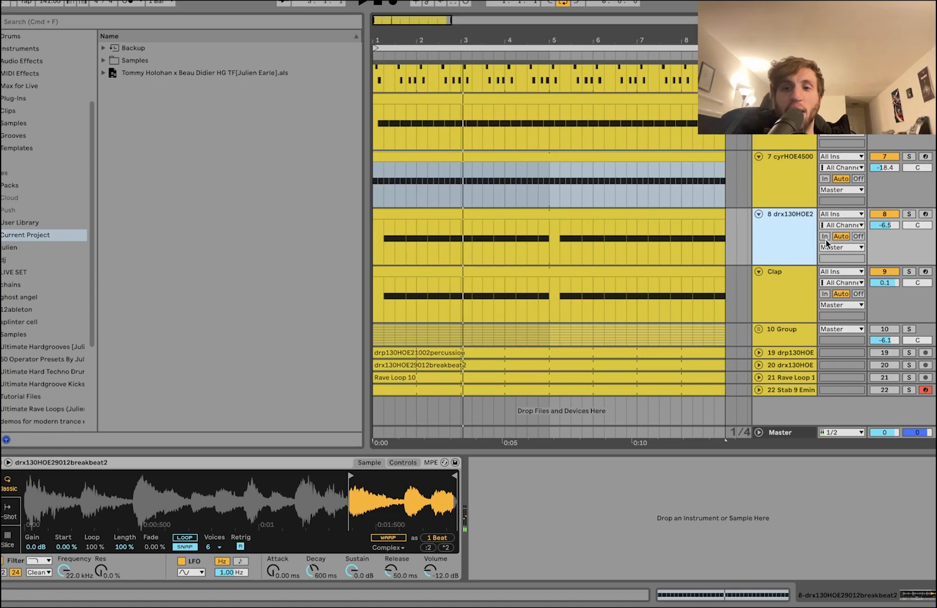
pyautogui.click(893, 330)
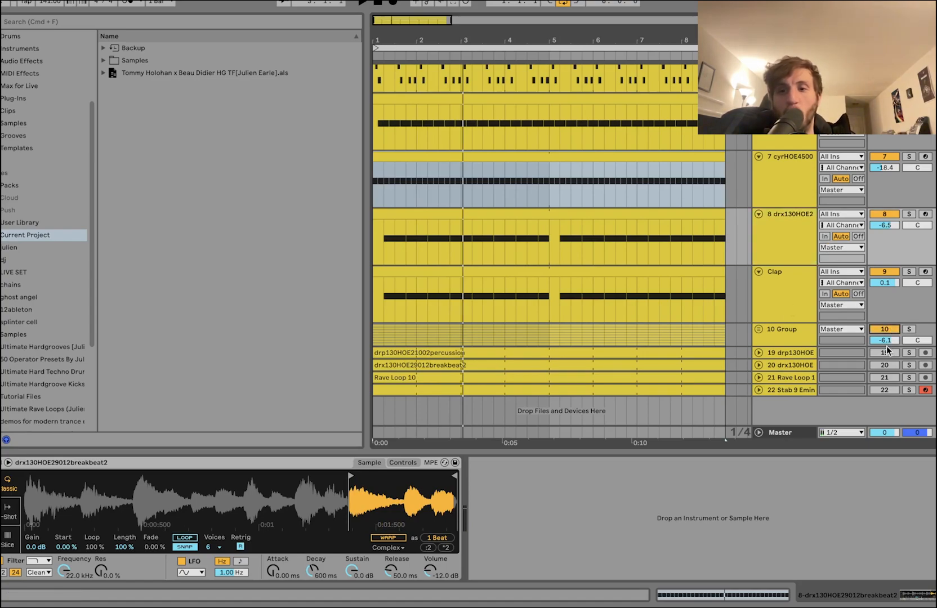
pyautogui.click(885, 353)
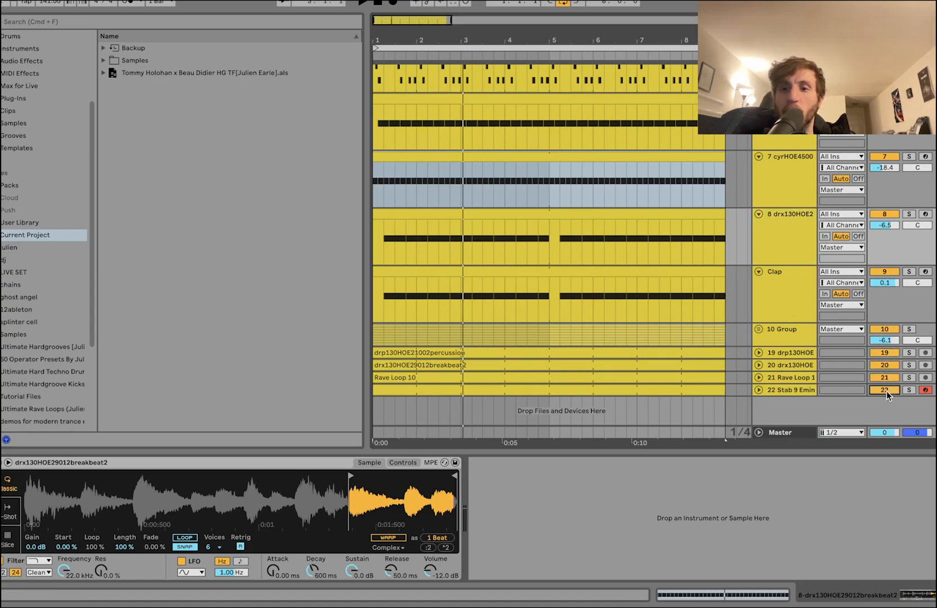
# - Solo and play 10 Group, and expand it to show its loop tracks
pyautogui.click(784, 336)
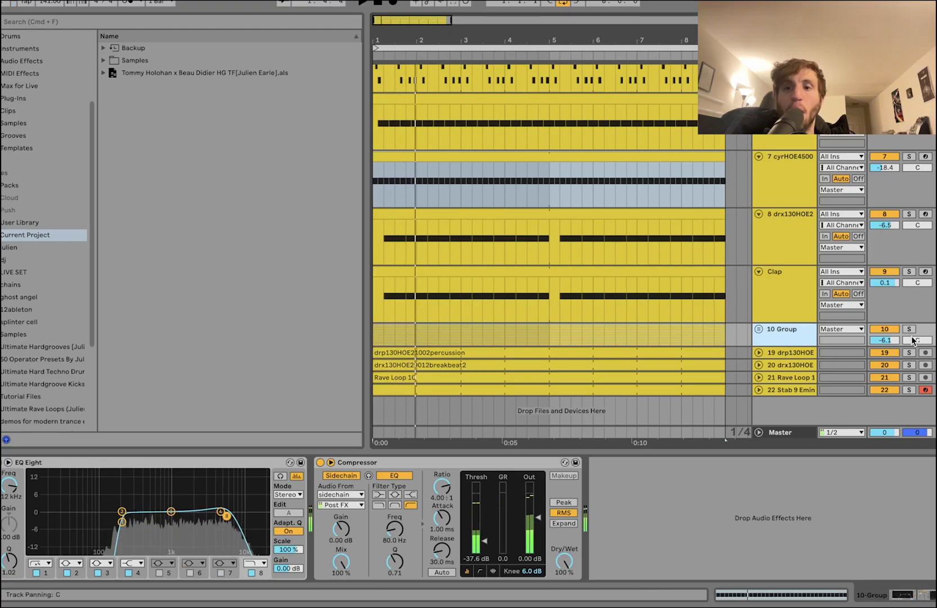
pyautogui.click(758, 329)
pyautogui.scroll(-5, 785, 337)
pyautogui.scroll(-10, 785, 337)
pyautogui.scroll(5, 789, 147)
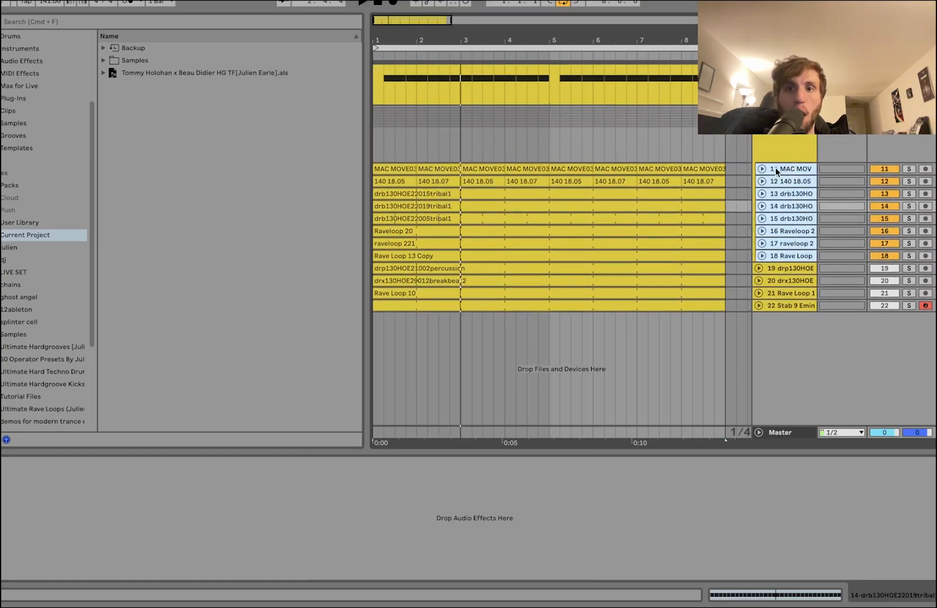
# - Select the 11 MAC MOV track, and show the EQ Eight and Compressor on 10 Group
pyautogui.click(784, 170)
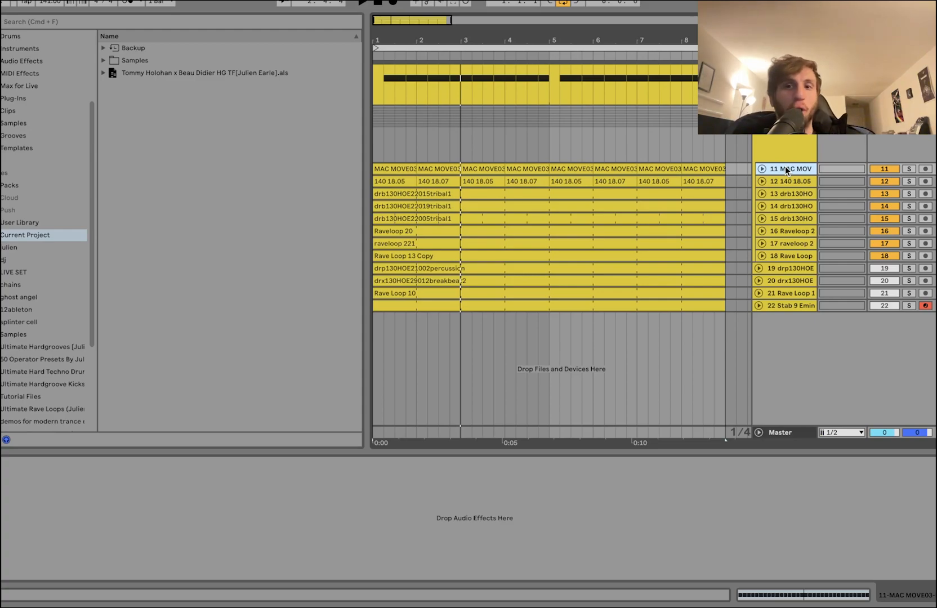
pyautogui.scroll(5, 786, 168)
pyautogui.scroll(-10, 781, 202)
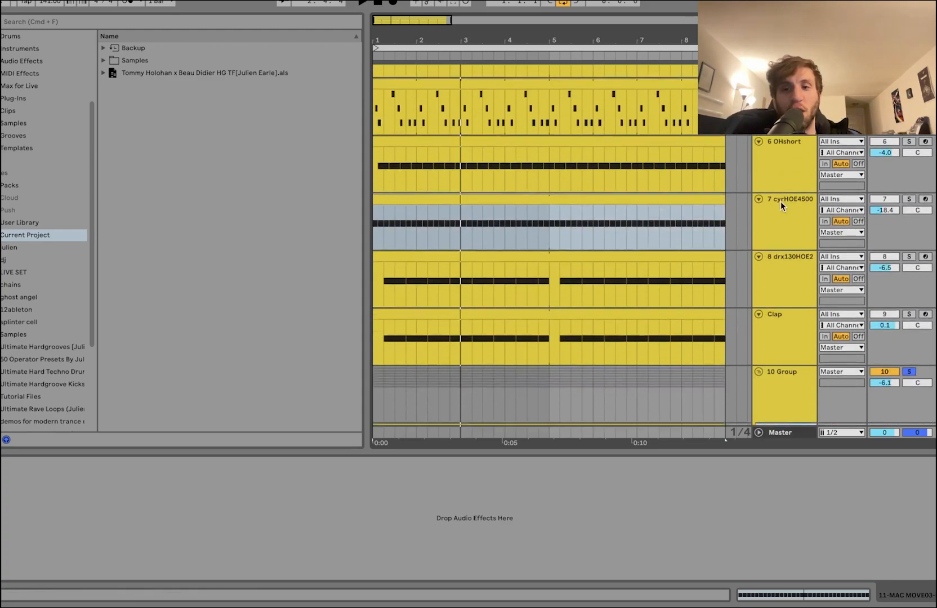
pyautogui.click(781, 201)
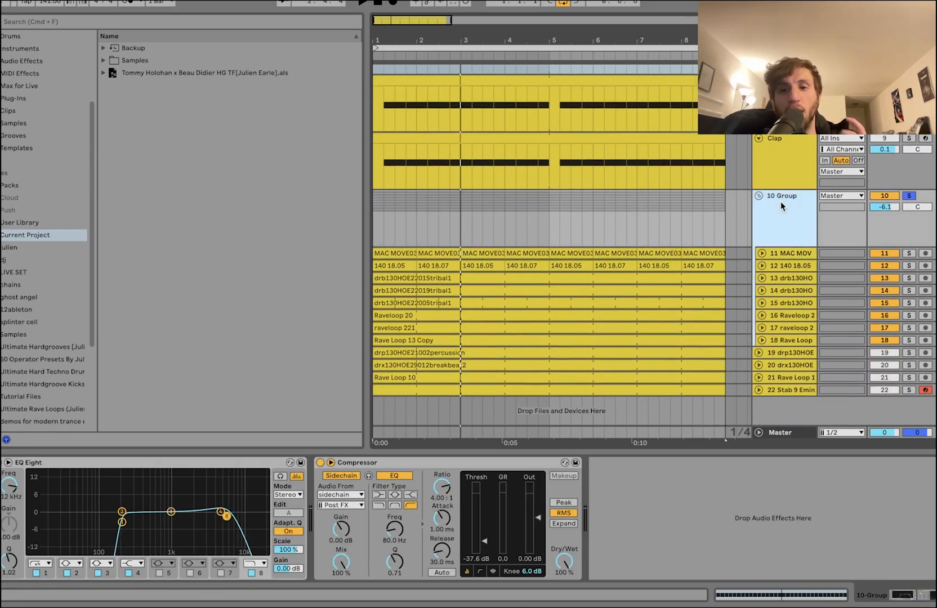
# - Unfold all the loop tracks inside 10 Group to show their waveforms
pyautogui.click(779, 252)
pyautogui.press('super+a')
pyautogui.press('u')
pyautogui.scroll(-5, 780, 252)
pyautogui.scroll(2, 780, 253)
pyautogui.scroll(8, 786, 338)
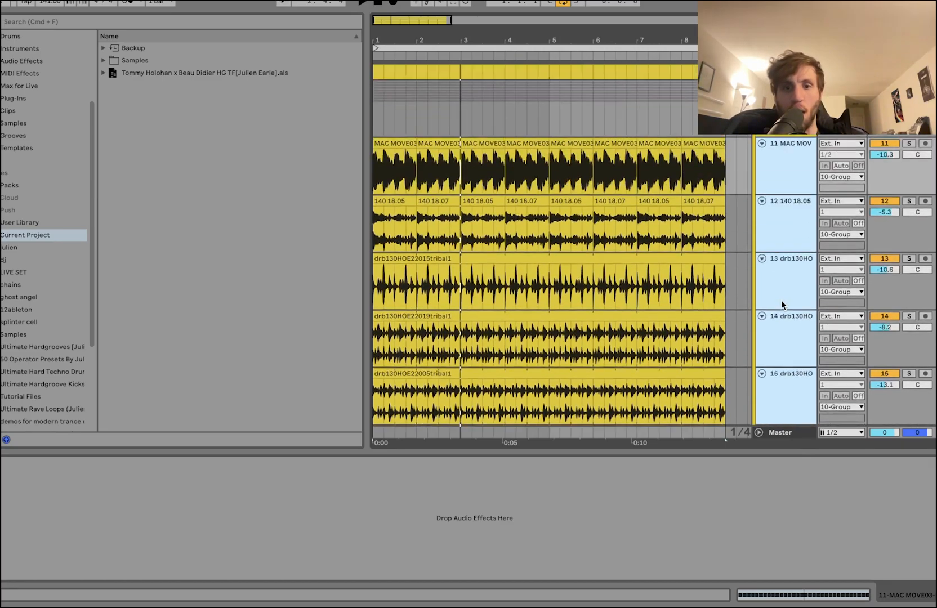
pyautogui.scroll(-3, 783, 304)
# - Solo the 11 MAC MOV loop track and play it
pyautogui.click(792, 208)
pyautogui.click(789, 260)
pyautogui.click(788, 219)
pyautogui.click(909, 189)
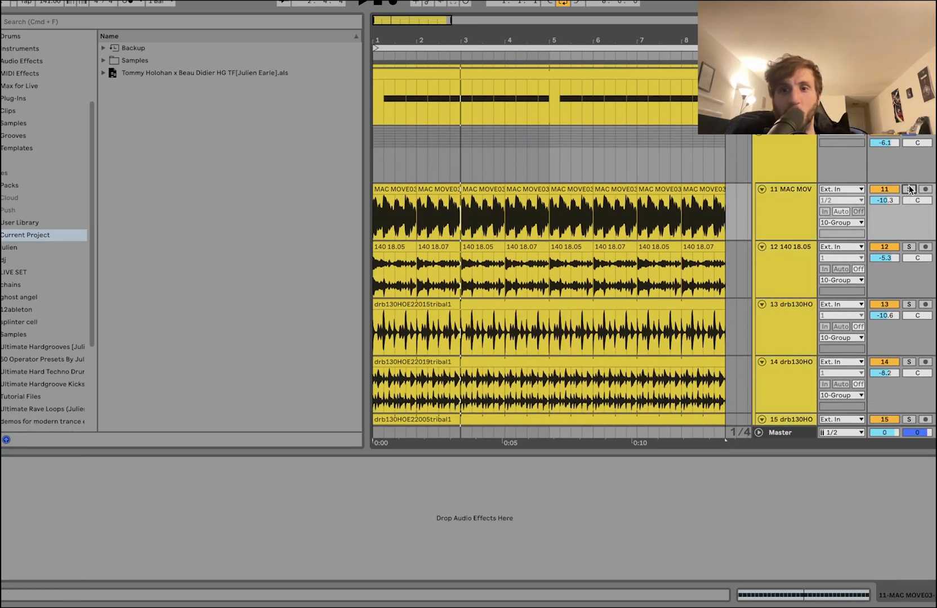
pyautogui.click(788, 212)
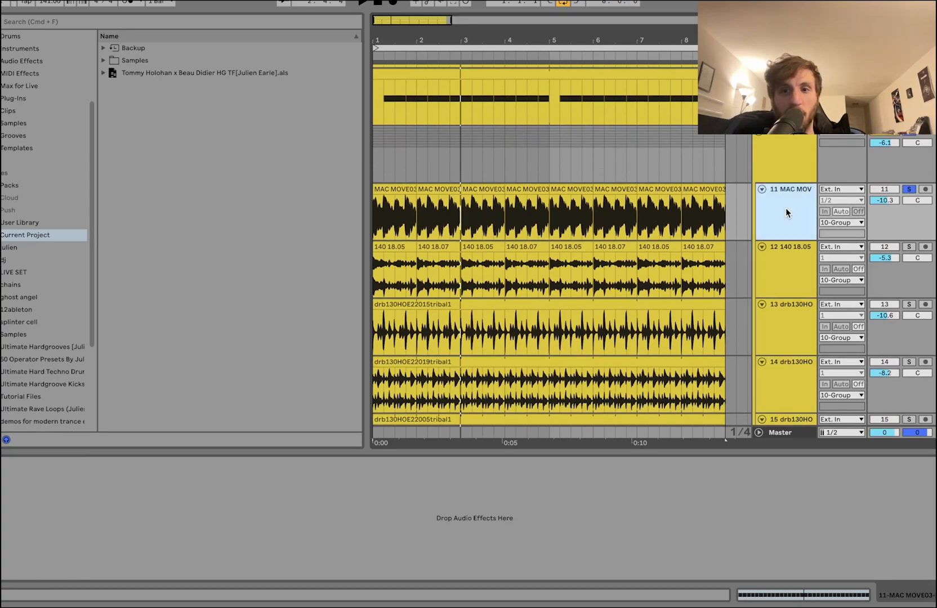
pyautogui.press('space')
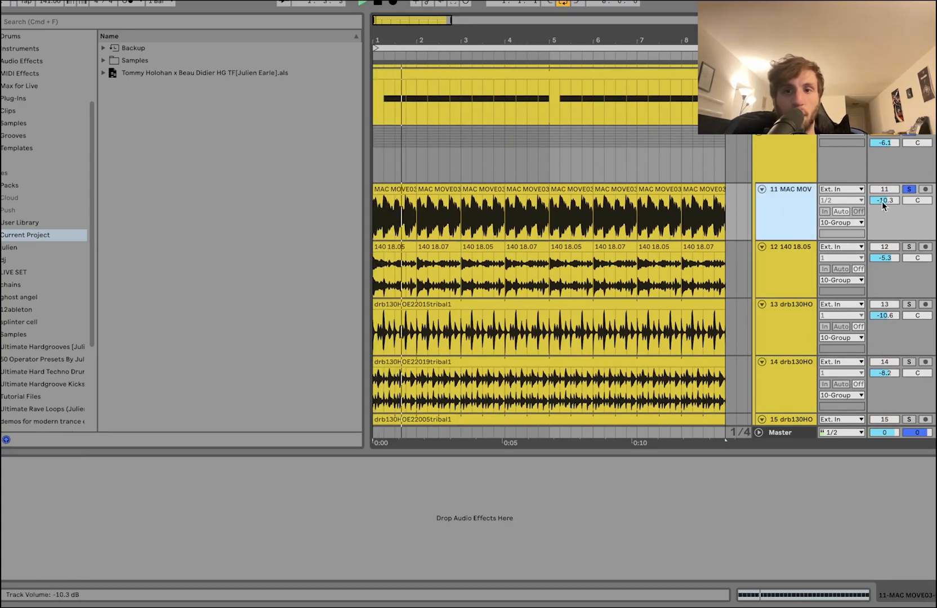
# - Solo the 12 140 18.05 loop track and play it with its effects chain shown
pyautogui.click(805, 261)
pyautogui.scroll(-3, 814, 237)
pyautogui.press('space')
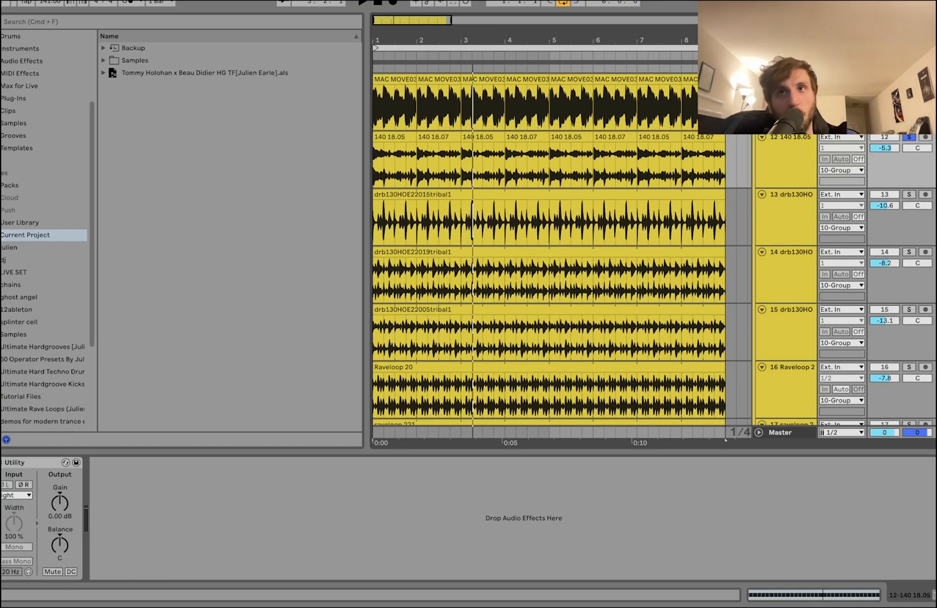
# - Solo the drb130HOE22015tribal1 loop on track 13 during playback and add track 12 to the solo
pyautogui.press('space')
pyautogui.click(909, 194)
pyautogui.keyDown('super'); pyautogui.click(909, 137); pyautogui.keyUp('super')
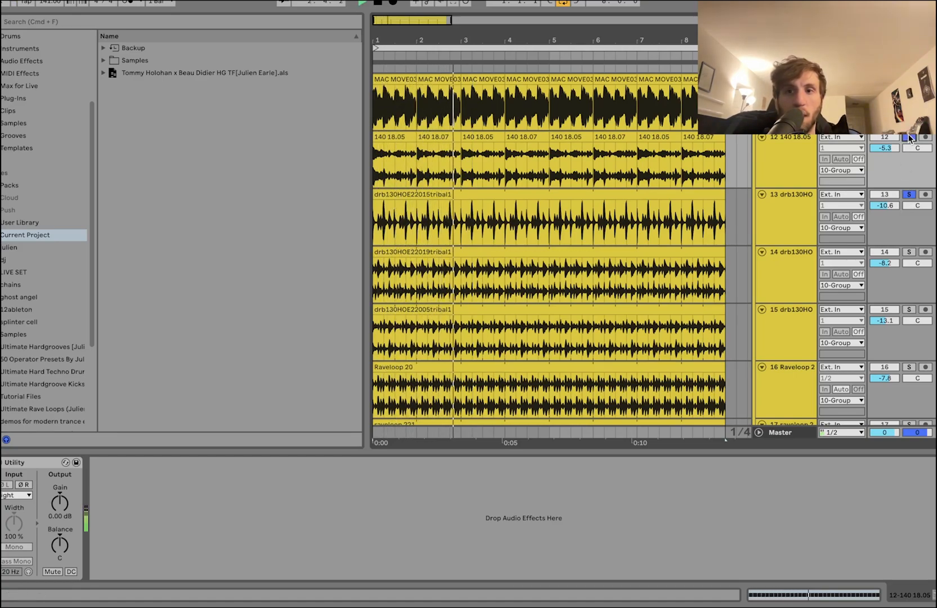
# - Solo further loop tracks down 10 Group during playback
pyautogui.scroll(-3, 549, 250)
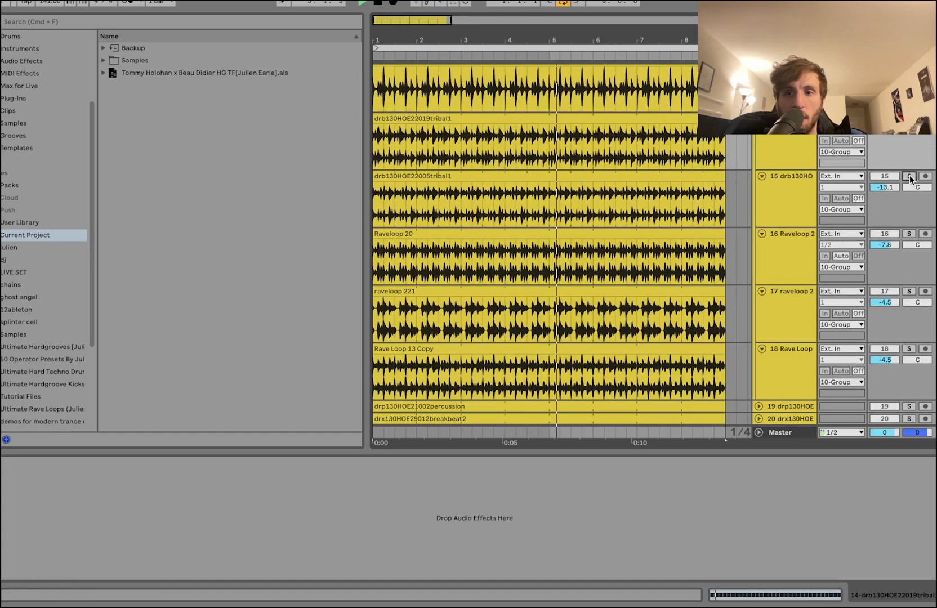
pyautogui.scroll(-1, 911, 180)
pyautogui.click(909, 237)
# - Solo the whole 10 Group and play it with its EQ Eight and Compressor shown
pyautogui.scroll(5, 913, 254)
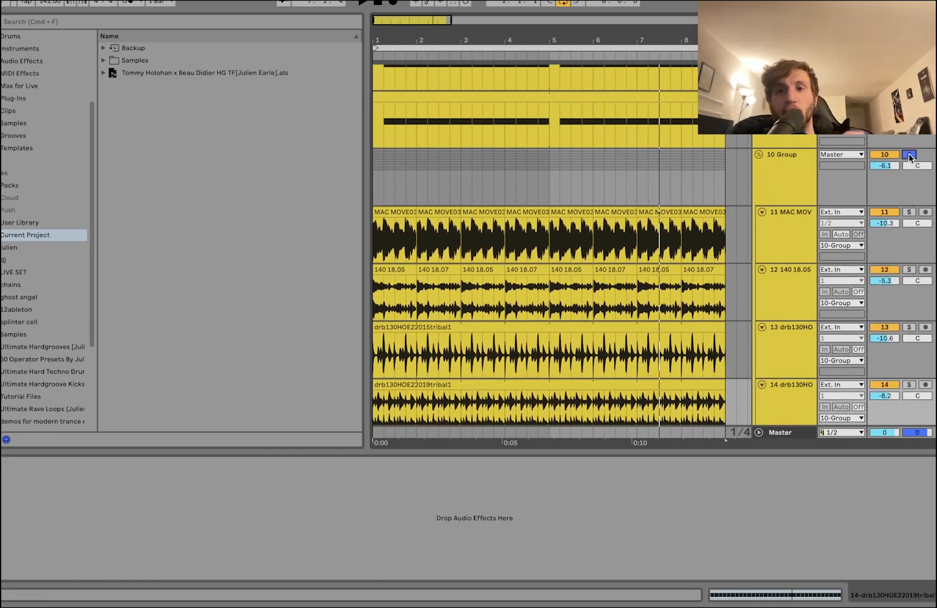
pyautogui.click(794, 172)
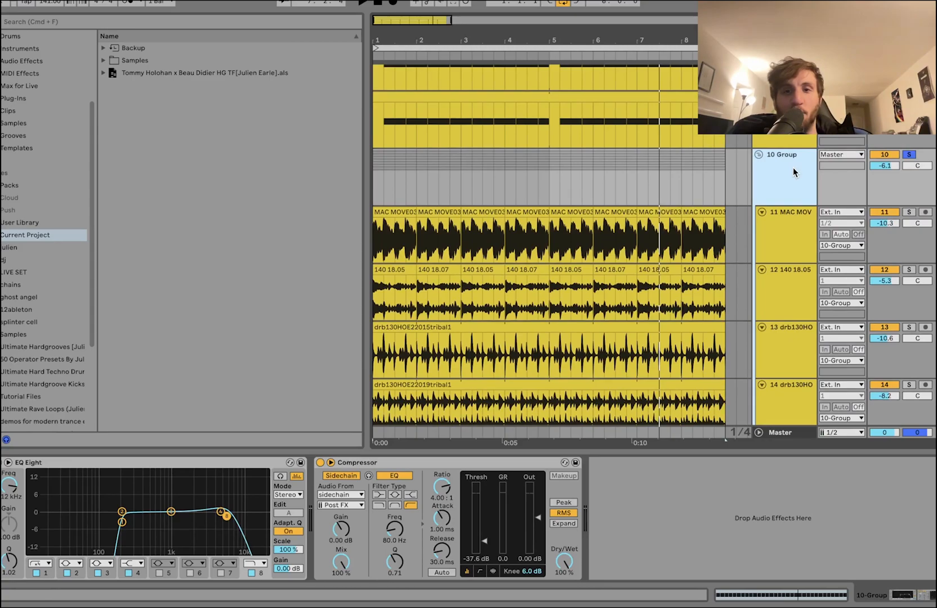
pyautogui.press('space')
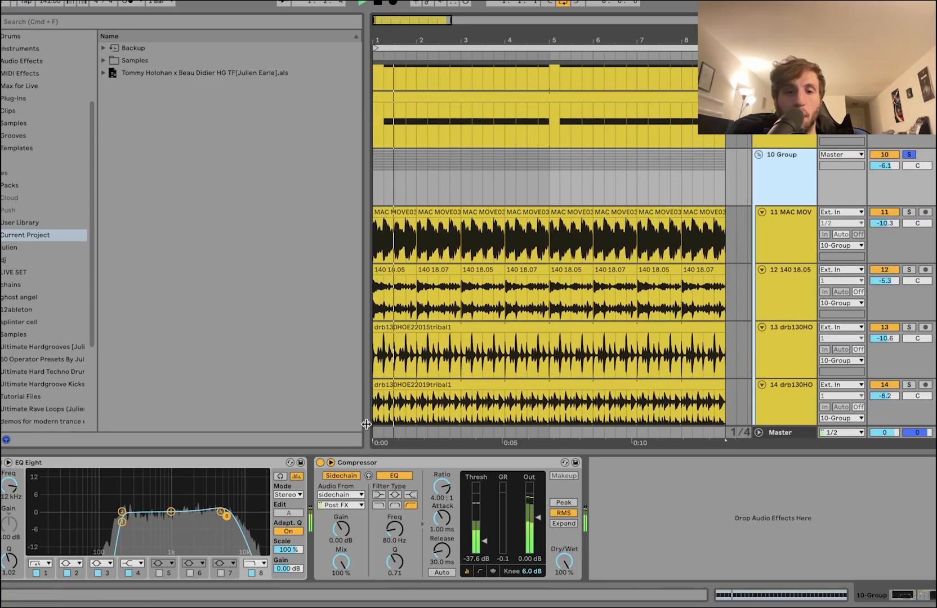
# - Bypass the sidechain Compressor on 10 Group during playback, re-enable it and replay the group for comparison
pyautogui.click(320, 463)
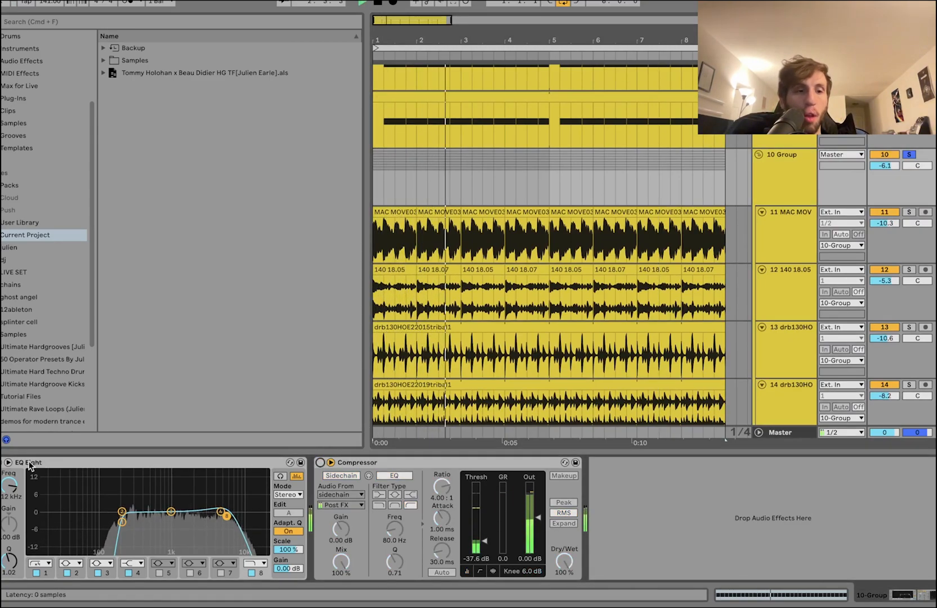
pyautogui.click(8, 462)
pyautogui.click(7, 463)
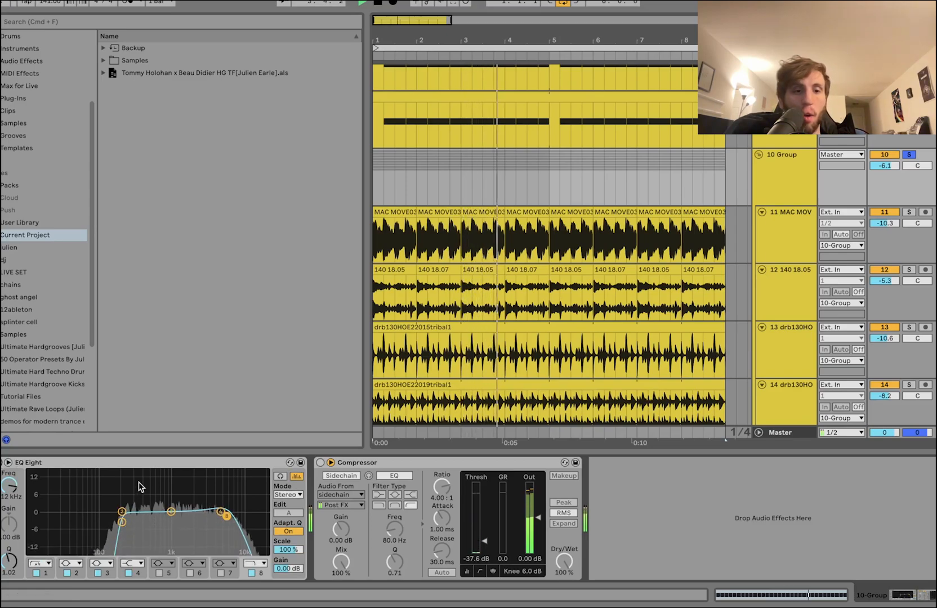
pyautogui.click(321, 463)
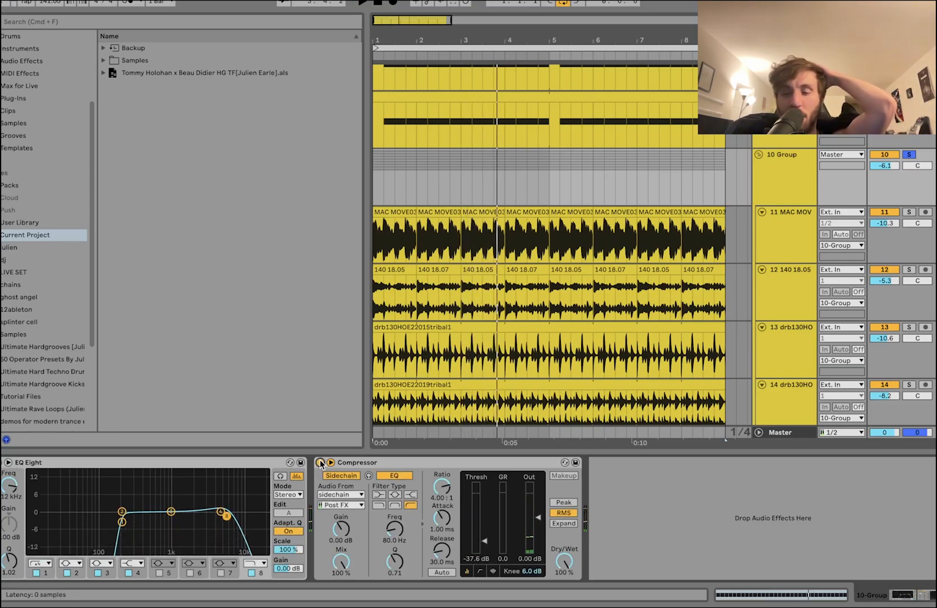
pyautogui.press('space')
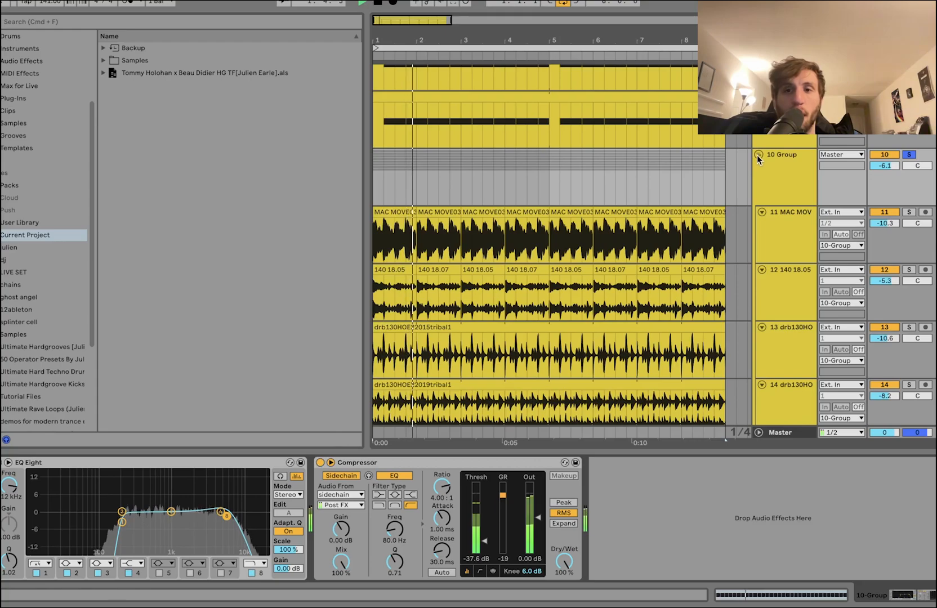
# - Fold 10 Group, solo the drp130HOE21002percussion loop on track 19 during playback and unfold its track
pyautogui.click(758, 154)
pyautogui.click(909, 178)
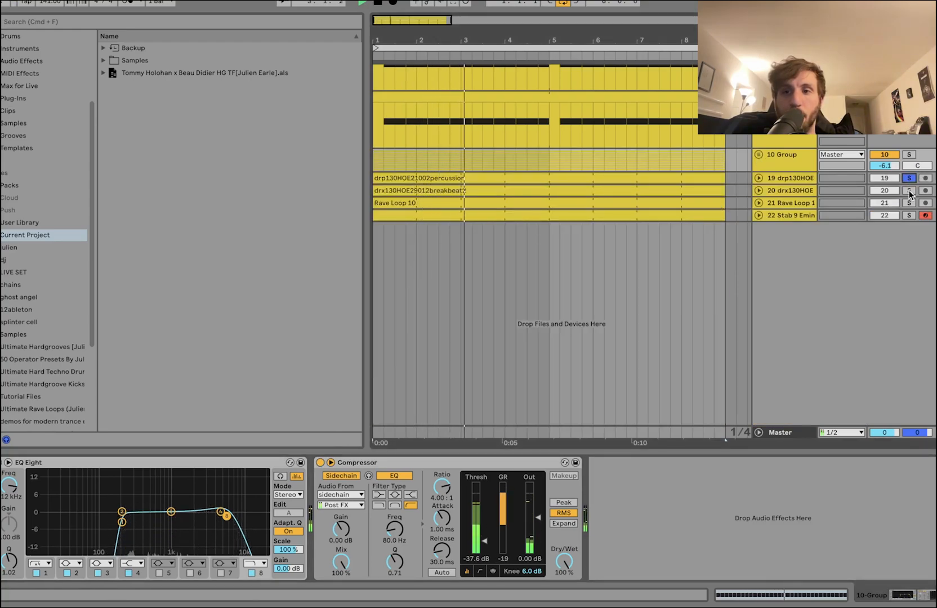
pyautogui.click(760, 178)
pyautogui.click(759, 178)
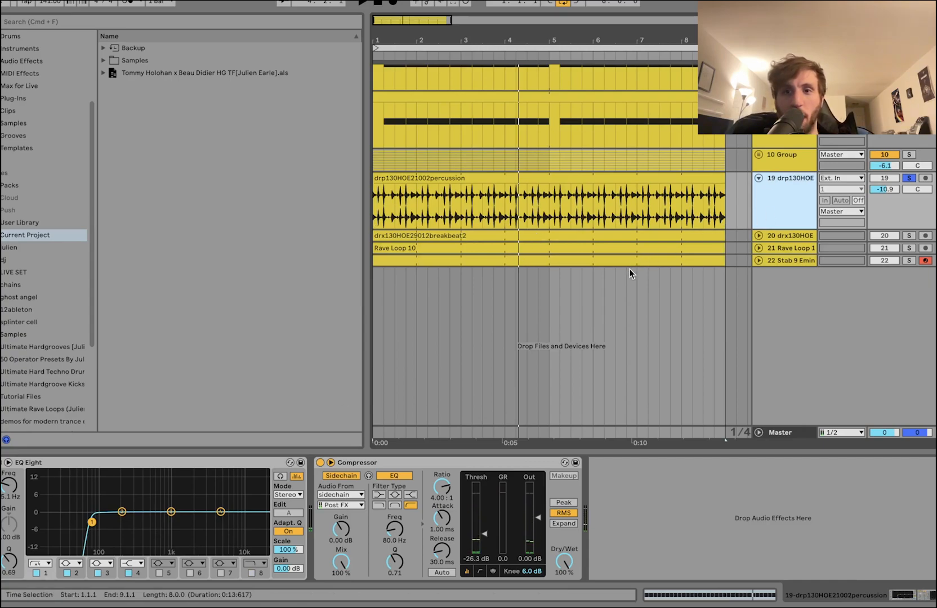
# - Solo the drx130HOE29012breakbeat2 loop on track 20 and unfold its track to show the waveform
pyautogui.click(904, 236)
pyautogui.click(785, 235)
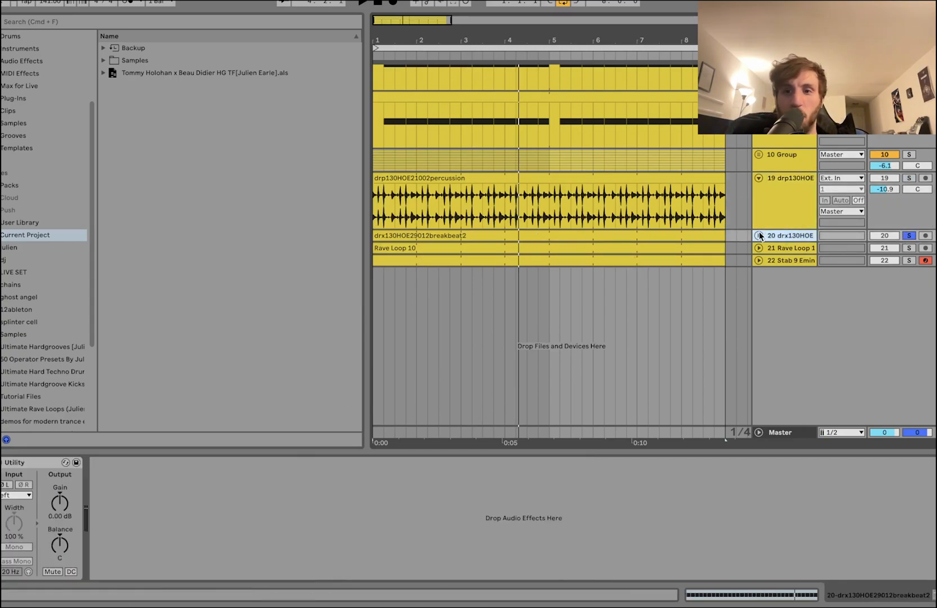
pyautogui.click(759, 235)
pyautogui.click(602, 259)
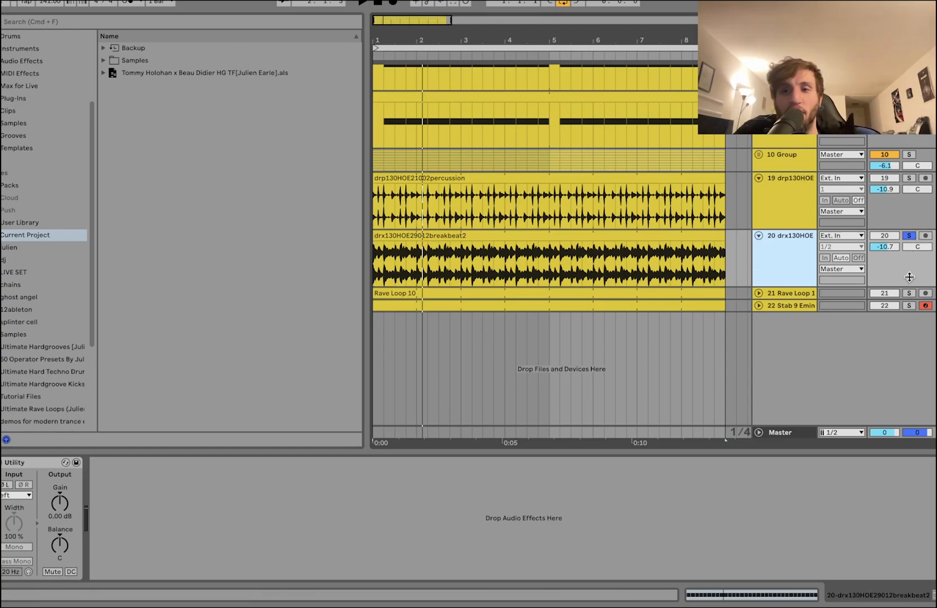
# - Solo and play all tracks from Lows through track 19 together, adding the track 20 breakbeat loop during playback
pyautogui.click(785, 200)
pyautogui.scroll(15, 785, 183)
pyautogui.keyDown('shift'); pyautogui.click(786, 97); pyautogui.keyUp('shift')
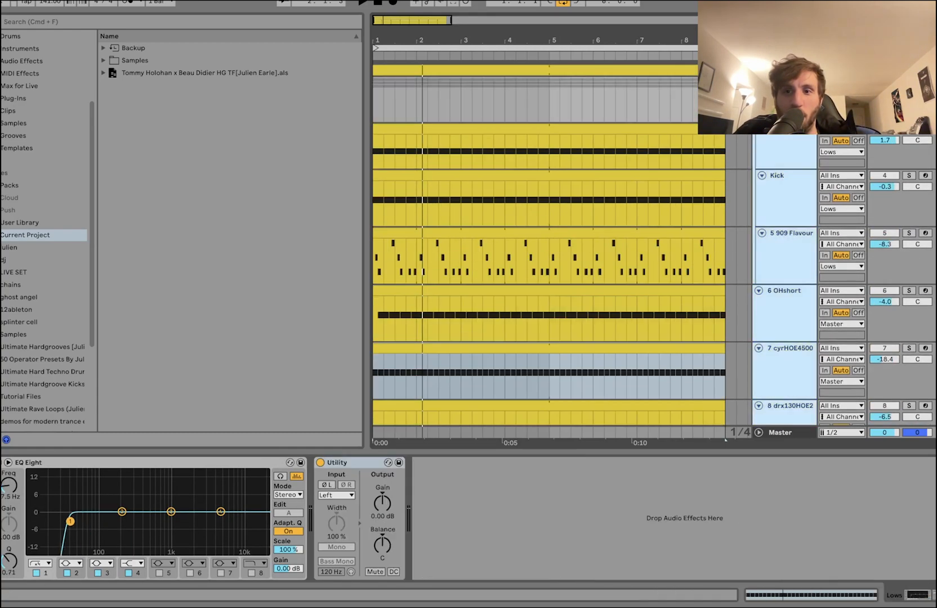
pyautogui.click(909, 406)
pyautogui.press('space')
pyautogui.scroll(-10, 908, 403)
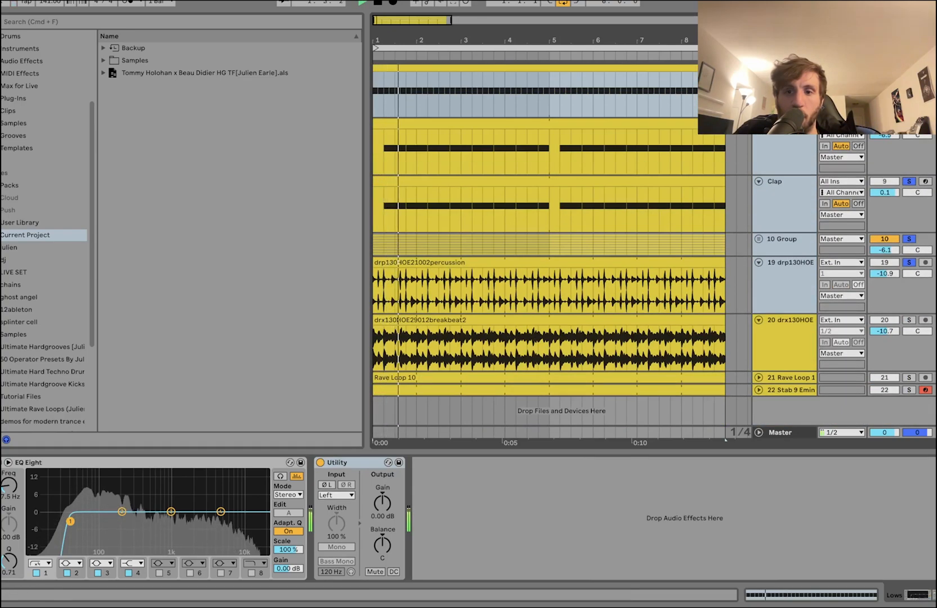
pyautogui.click(909, 320)
pyautogui.click(797, 338)
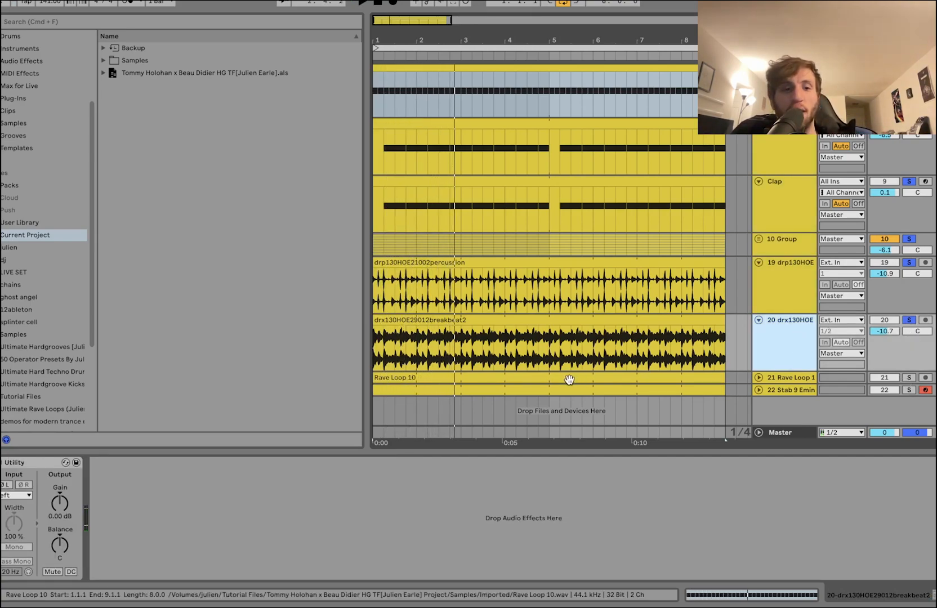
# - Solo the Rave Loop 10 track, unfold it and play it with its Compressor shown
pyautogui.click(909, 378)
pyautogui.click(789, 383)
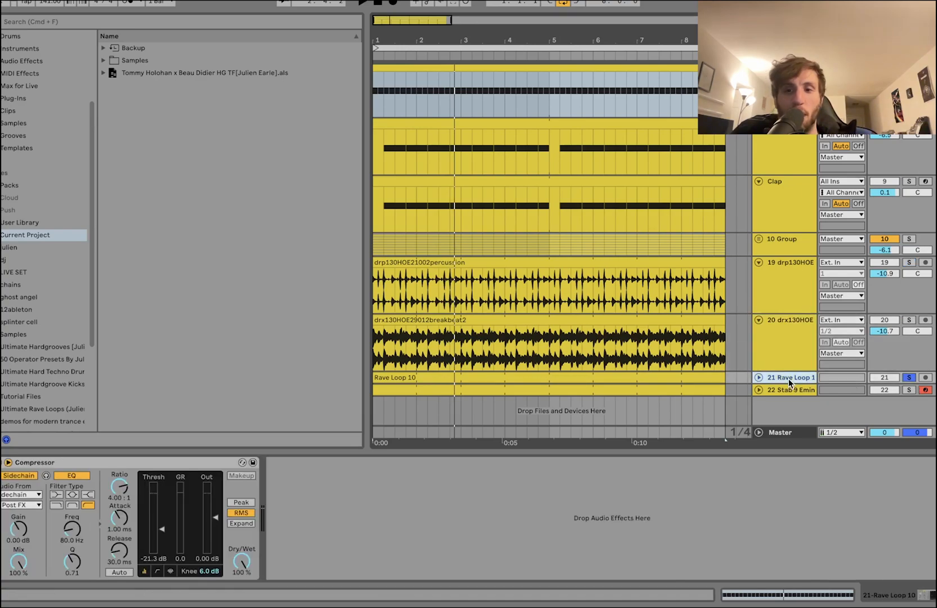
pyautogui.click(759, 378)
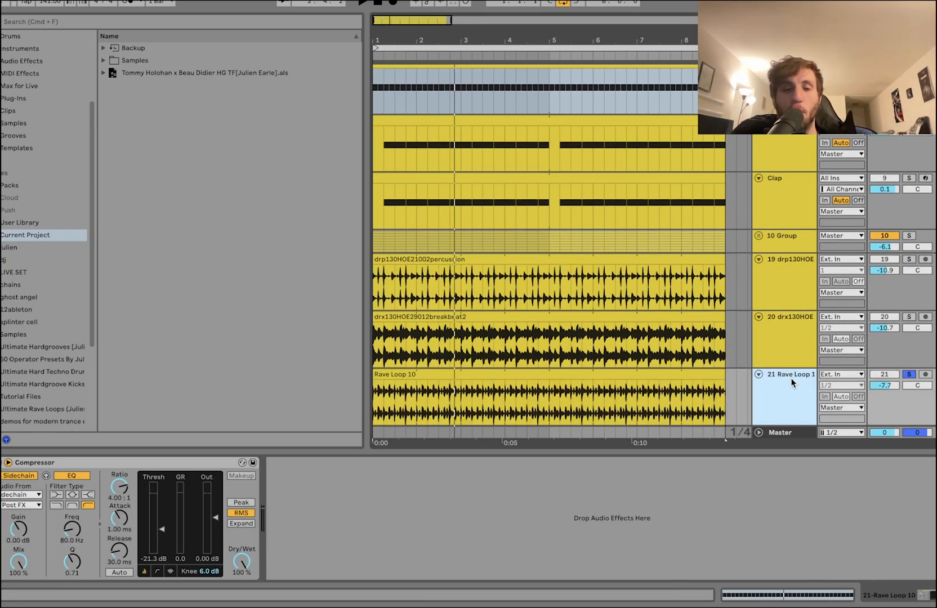
pyautogui.press('space')
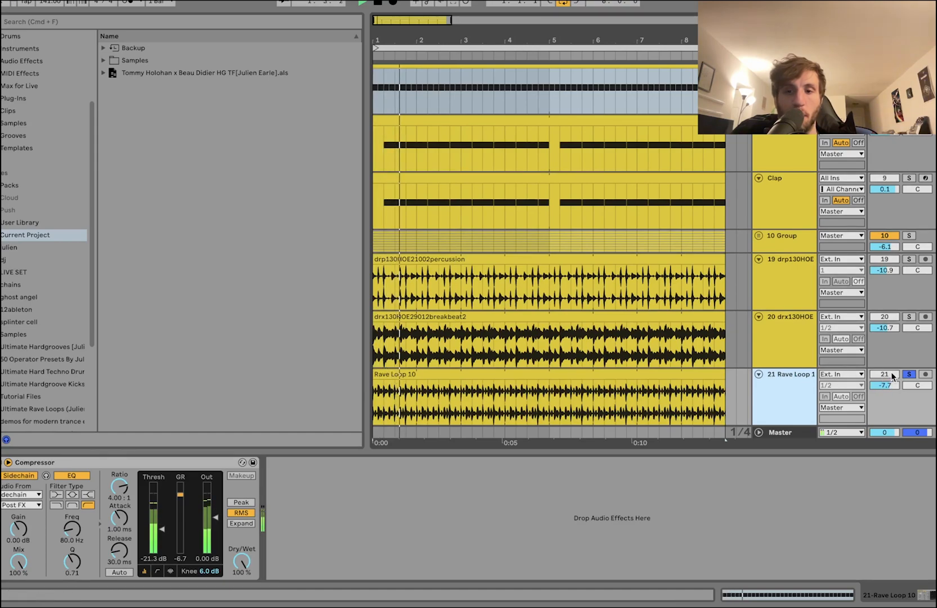
# - Clear the solo on the Rave Loop 10 track and mute 22 Stab 9 Emin during playback
pyautogui.click(906, 374)
pyautogui.scroll(-2, 899, 388)
pyautogui.click(894, 390)
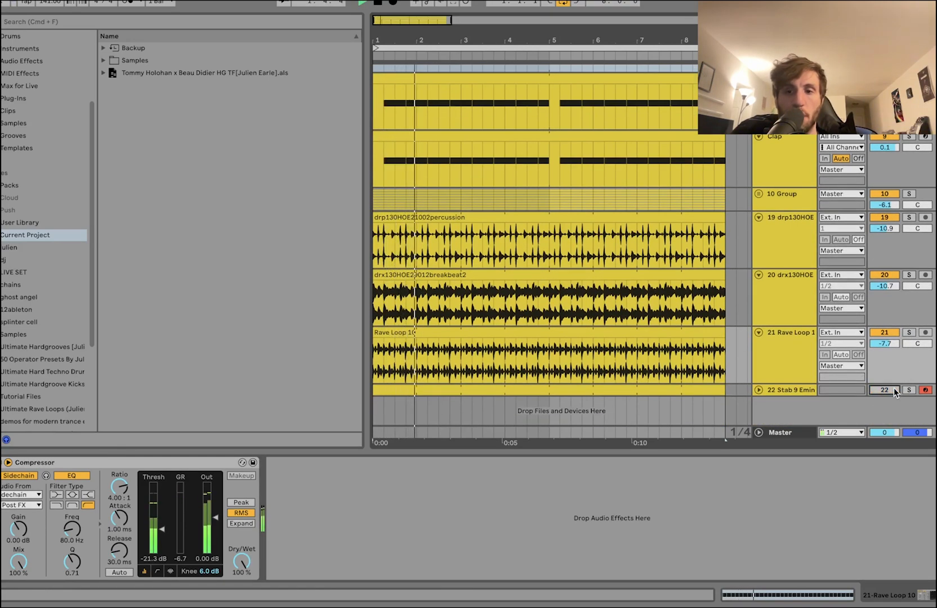
pyautogui.click(789, 360)
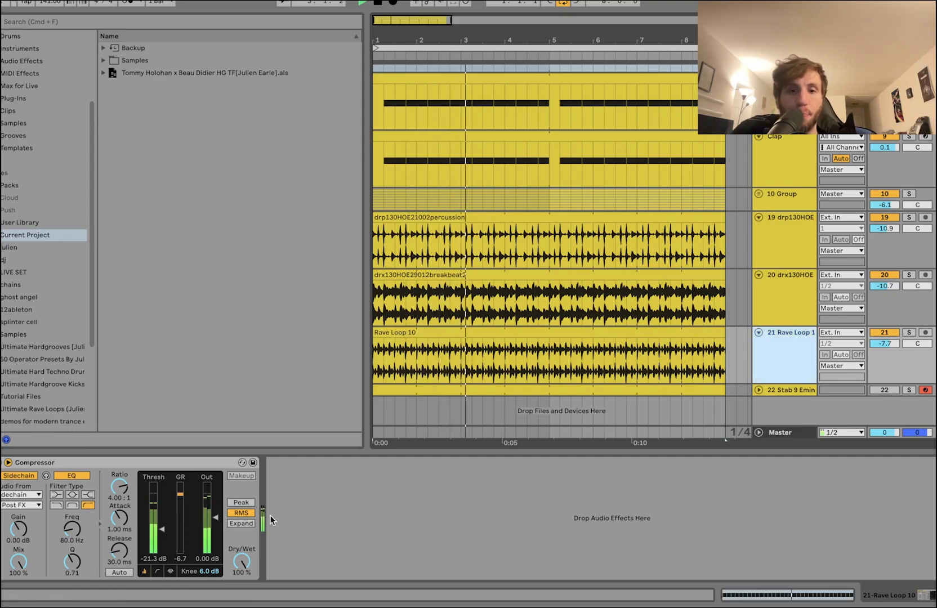
# - Solo 22 Stab 9 Emin, unfold the track and play its MIDI pattern with its devices shown
pyautogui.click(909, 390)
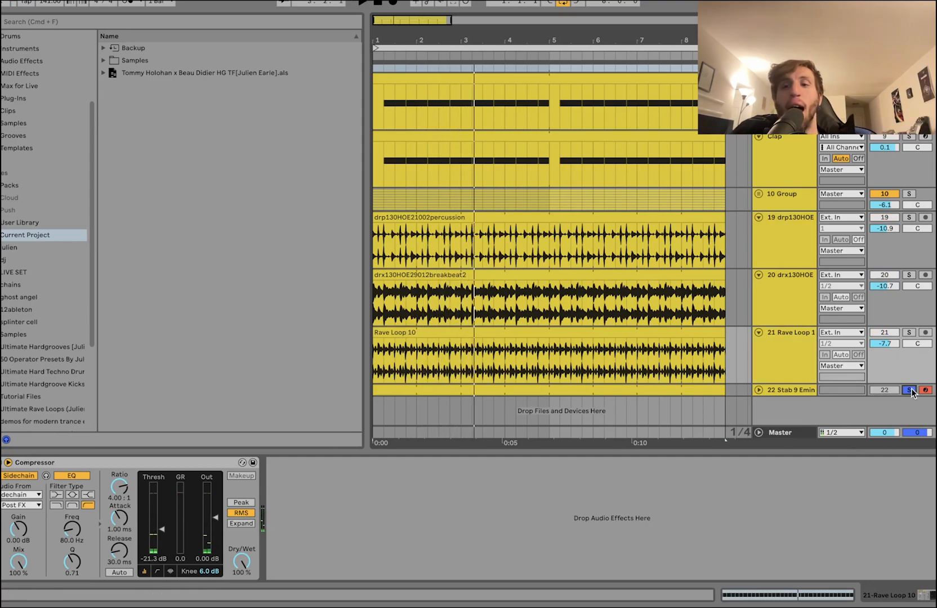
pyautogui.click(791, 391)
pyautogui.click(759, 389)
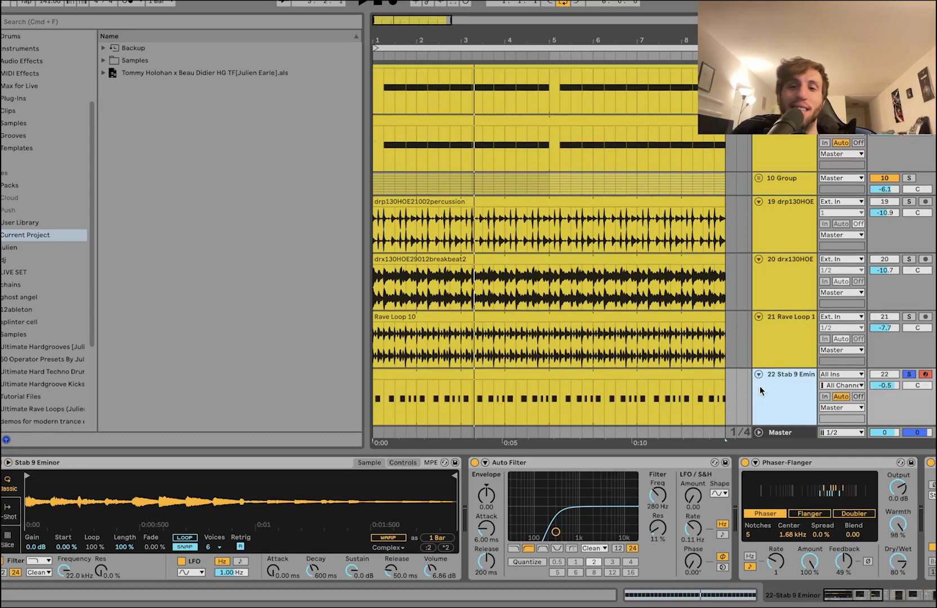
pyautogui.doubleClick(679, 377)
pyautogui.press('space')
pyautogui.click(790, 236)
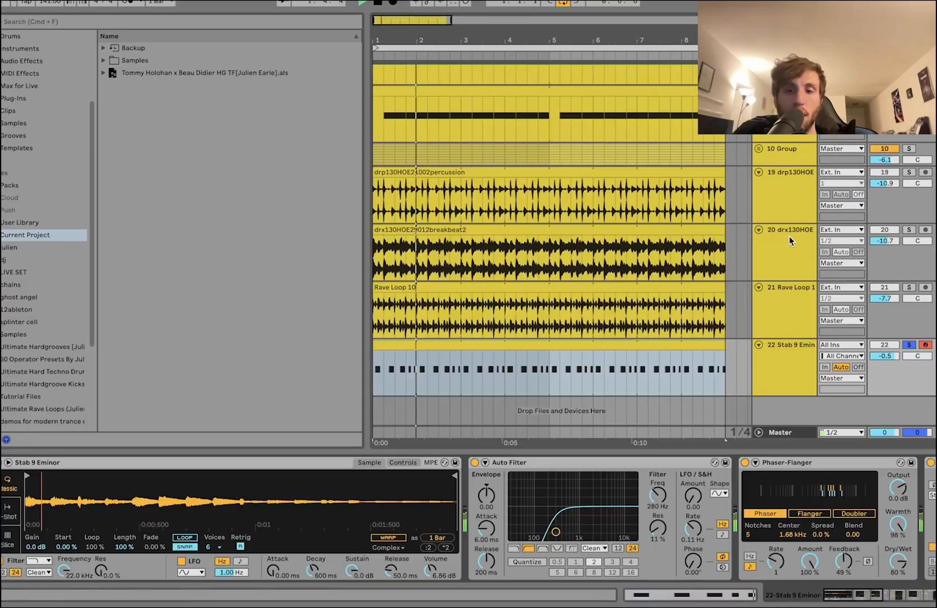
# - Reveal Stab 9 Eminor.wav in the browser and preview it with the cue volume raised to 6.0
pyautogui.rightClick(182, 508)
pyautogui.click(206, 522)
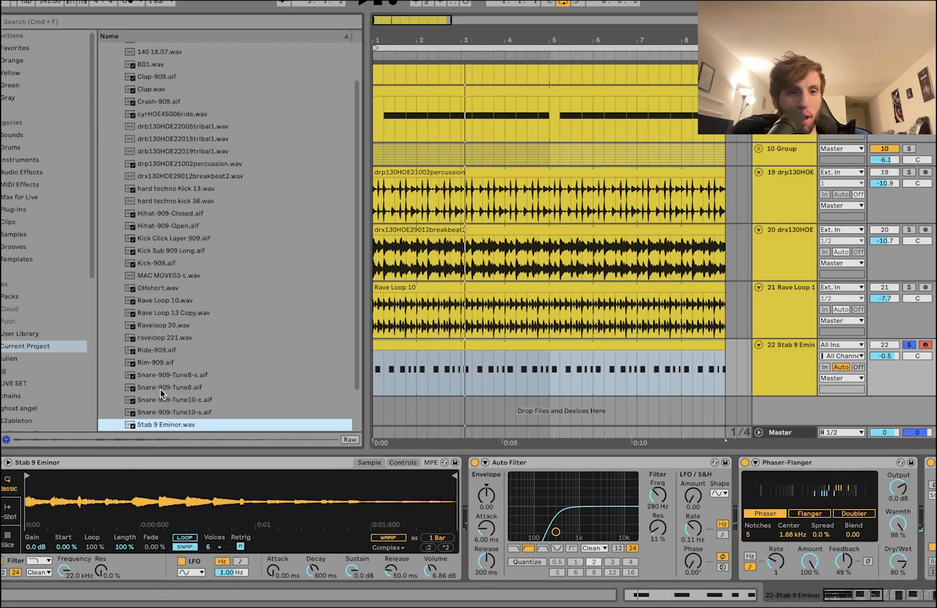
pyautogui.scroll(-2, 164, 389)
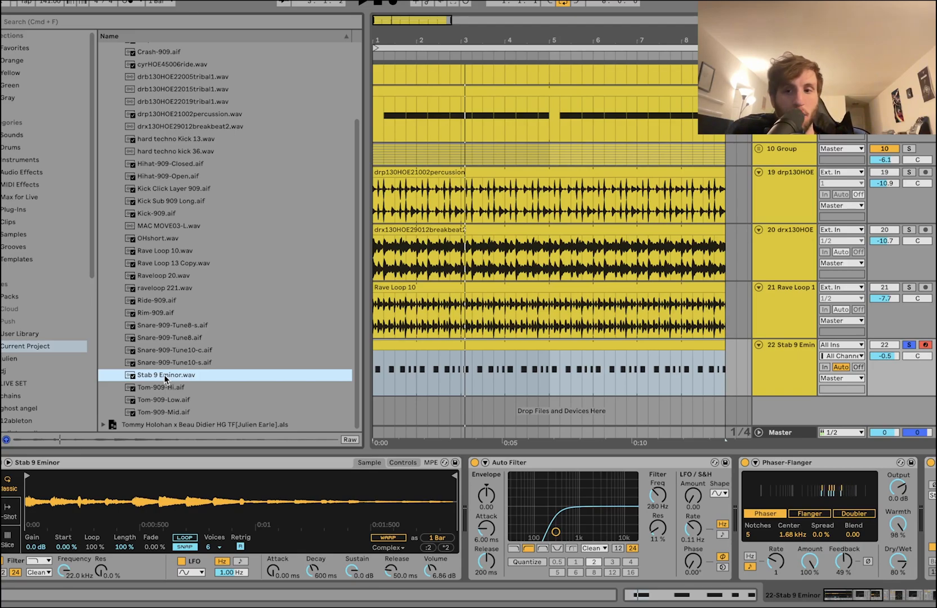
pyautogui.moveTo(907, 432); pyautogui.dragTo(907, 417)
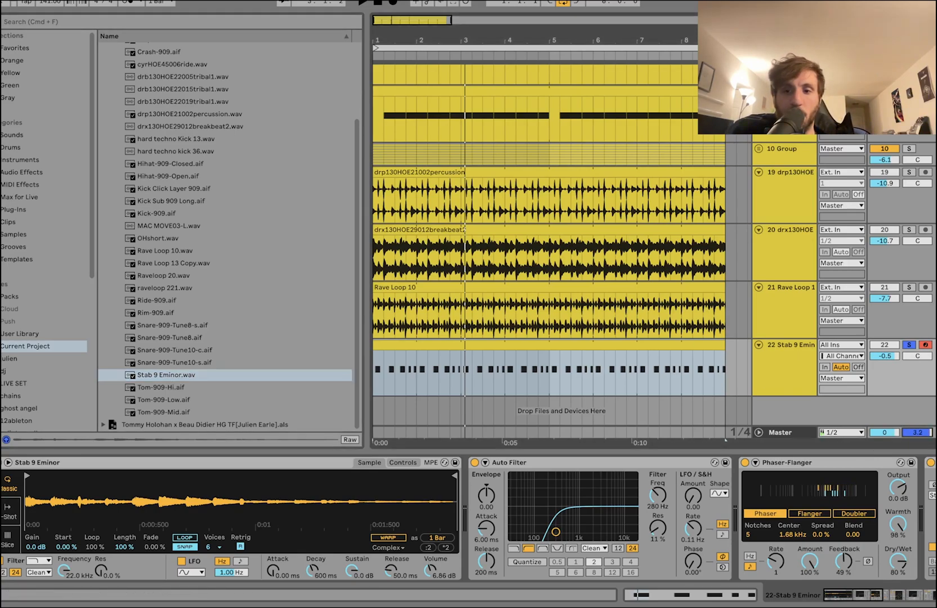
pyautogui.click(190, 374)
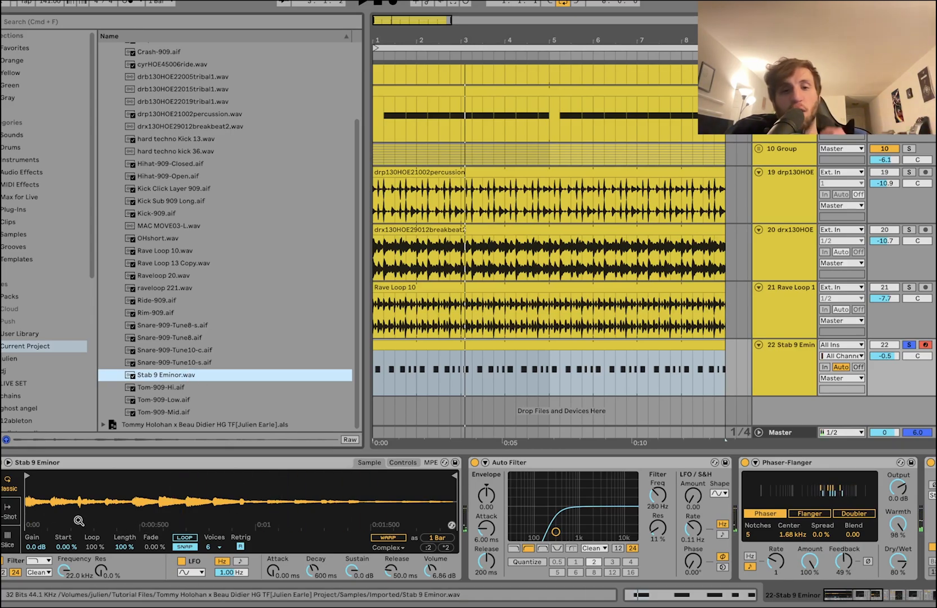
# - Play the stab pattern, toggling the stab track's solo off and on to compare it with the full mix
pyautogui.doubleClick(480, 348)
pyautogui.press('space')
pyautogui.doubleClick(778, 256)
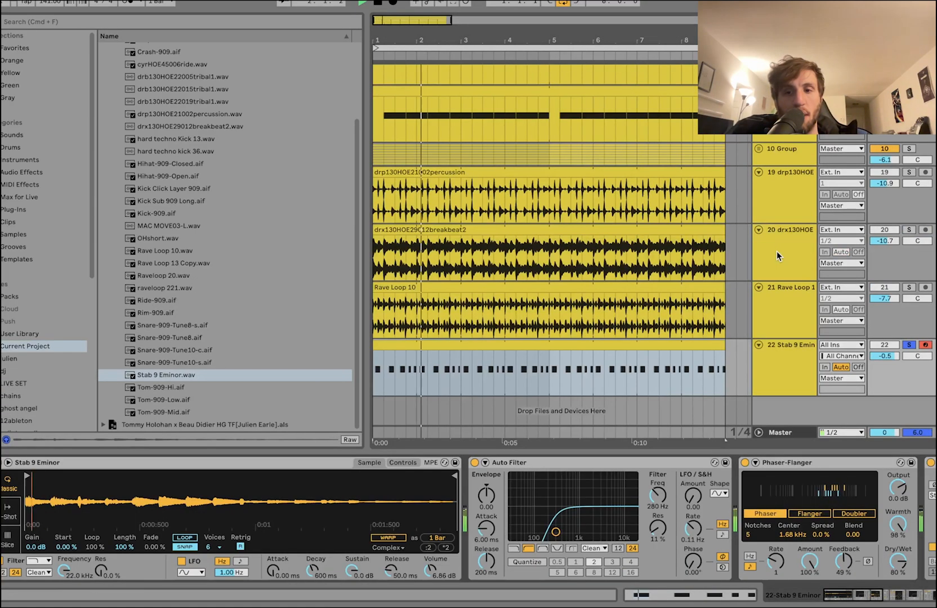
pyautogui.click(911, 347)
pyautogui.click(910, 346)
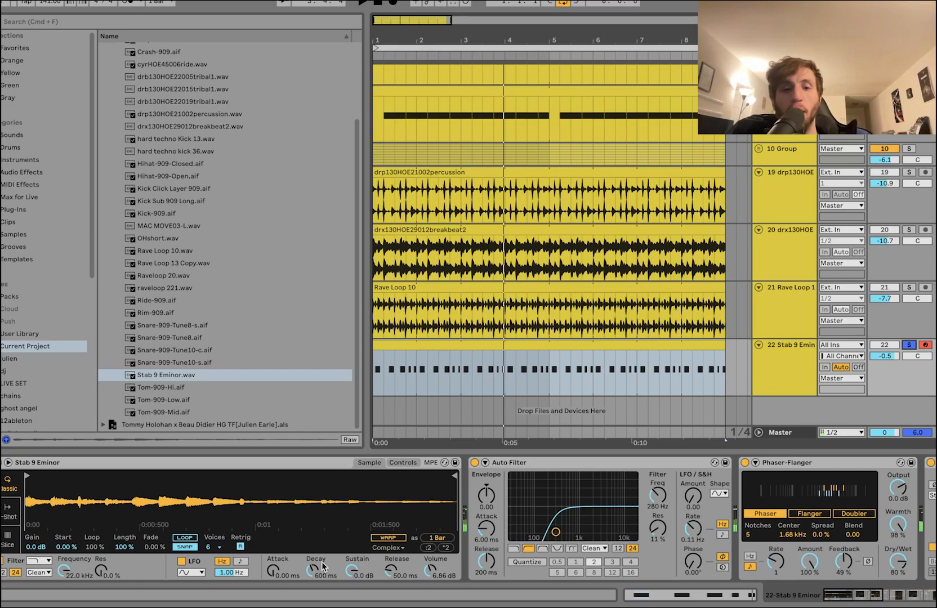
# - Examine the stab's effect chain from Auto Filter and Phaser-Flanger through Utility, Delay and second Auto Filter to the Compressor during playback
pyautogui.hscroll(10, 485, 515)
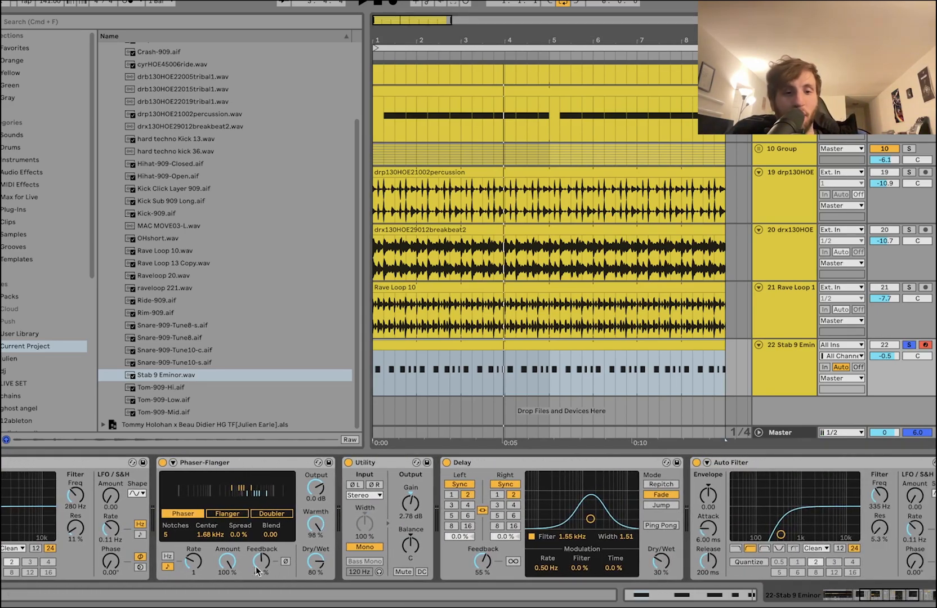
pyautogui.hscroll(2, 304, 558)
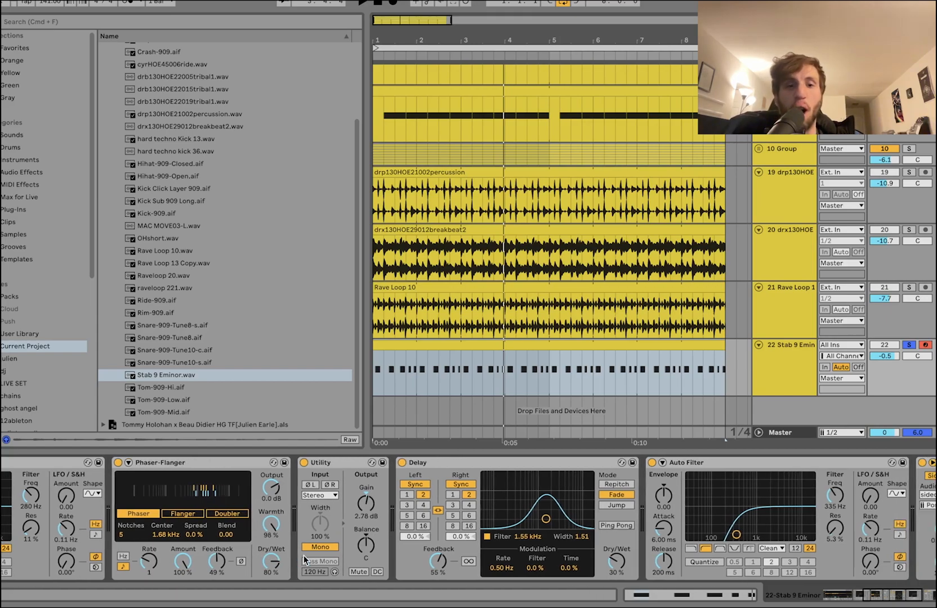
pyautogui.press('space')
pyautogui.hscroll(2, 305, 554)
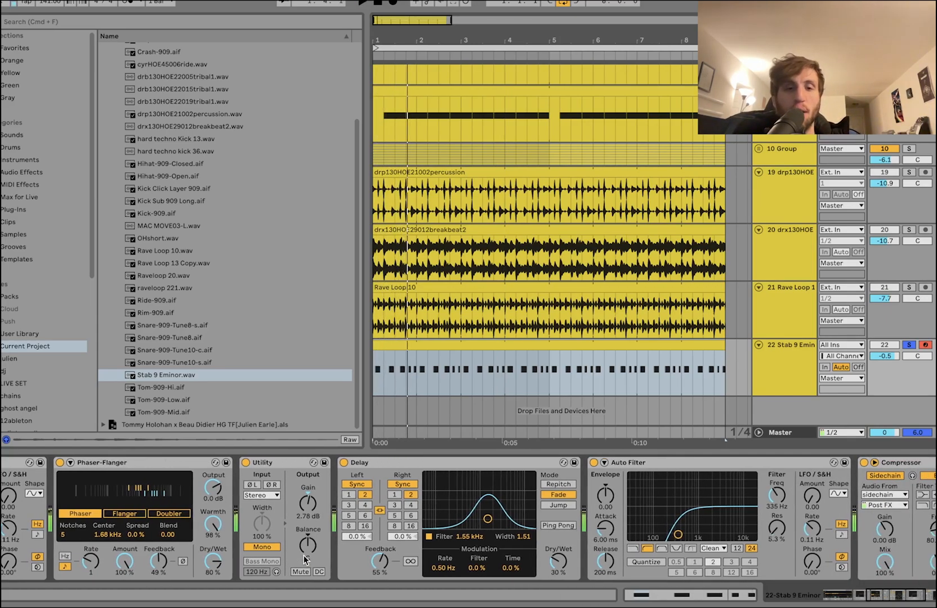
pyautogui.hscroll(10, 435, 551)
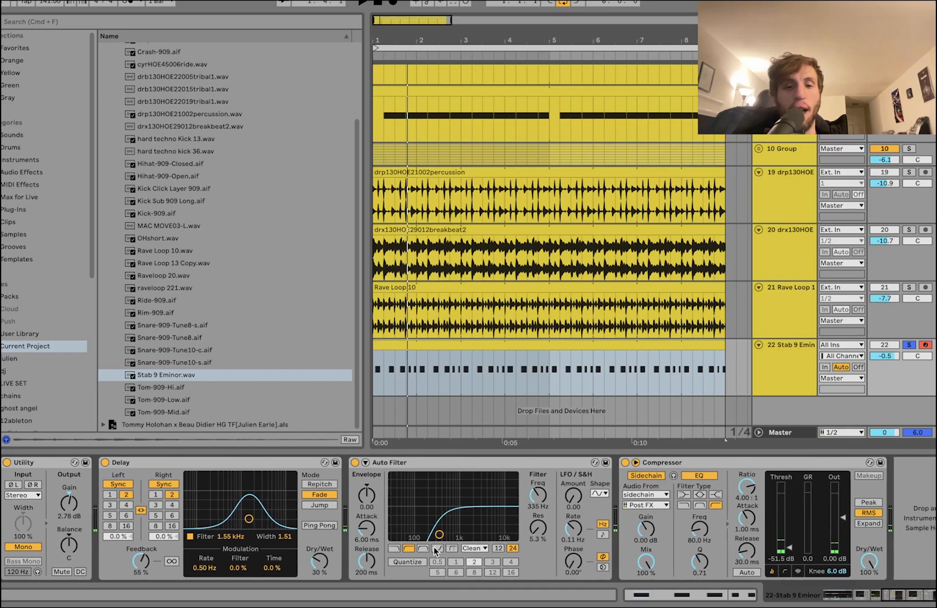
pyautogui.hscroll(-20, 631, 495)
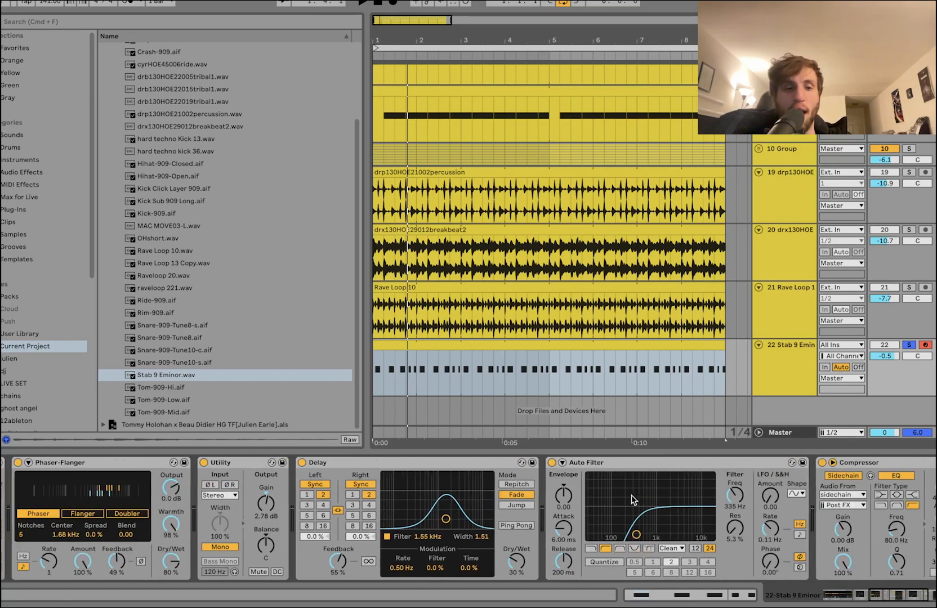
pyautogui.hscroll(-6, 632, 495)
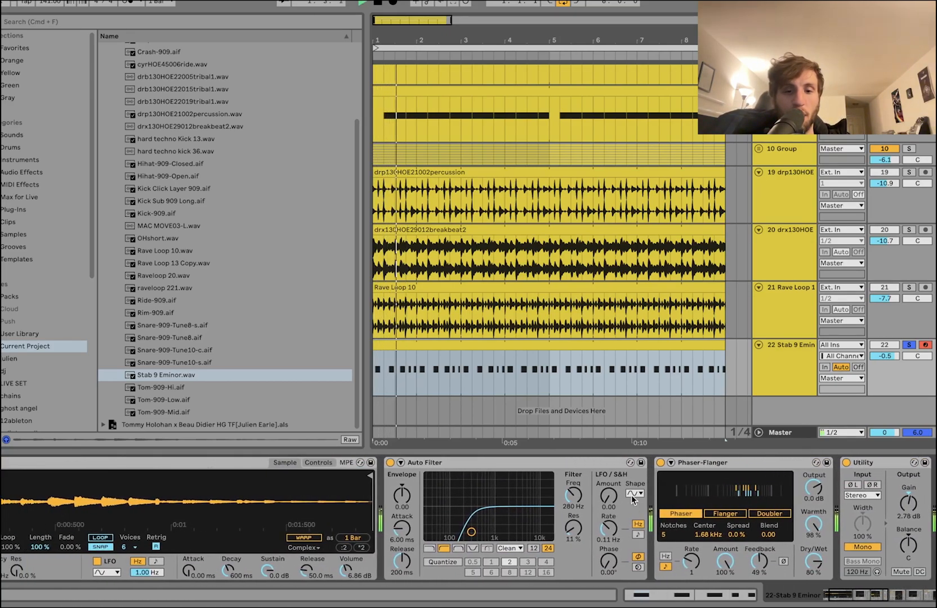
# - Clear the solo on 22 Stab 9 Emin to hear the full mix and fold all tracks in the arrangement
pyautogui.click(909, 345)
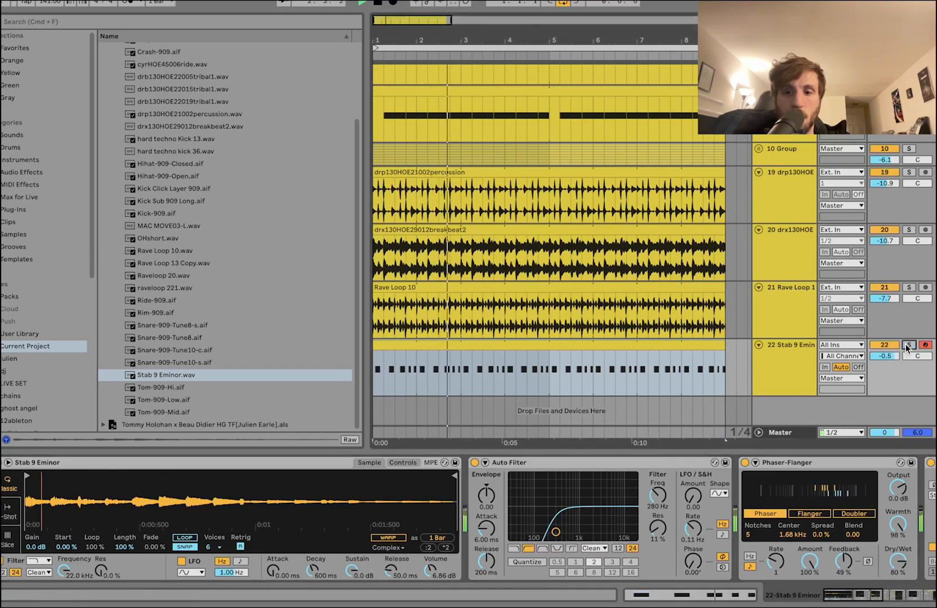
pyautogui.click(779, 368)
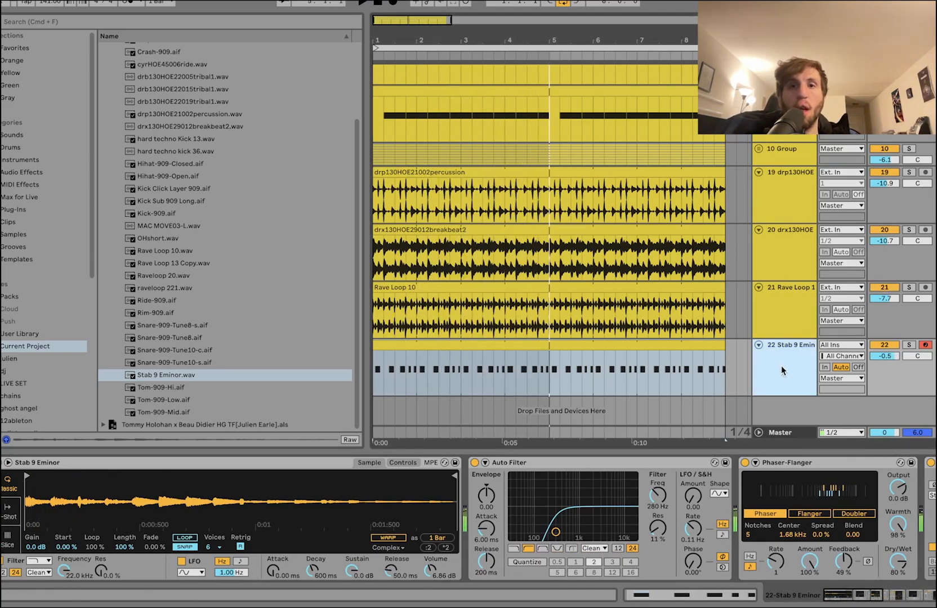
pyautogui.press('super+a')
pyautogui.press('u')
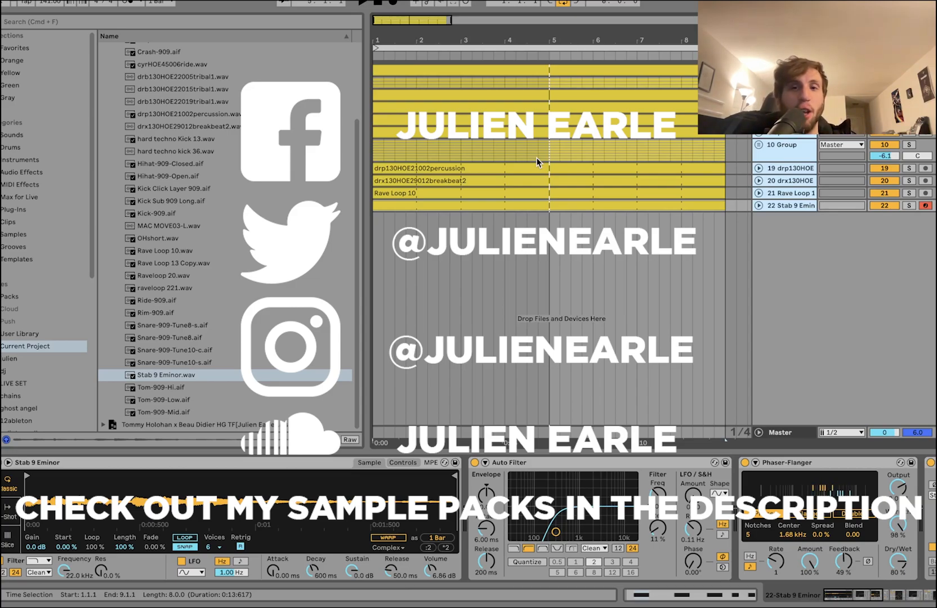
pyautogui.click(550, 150)
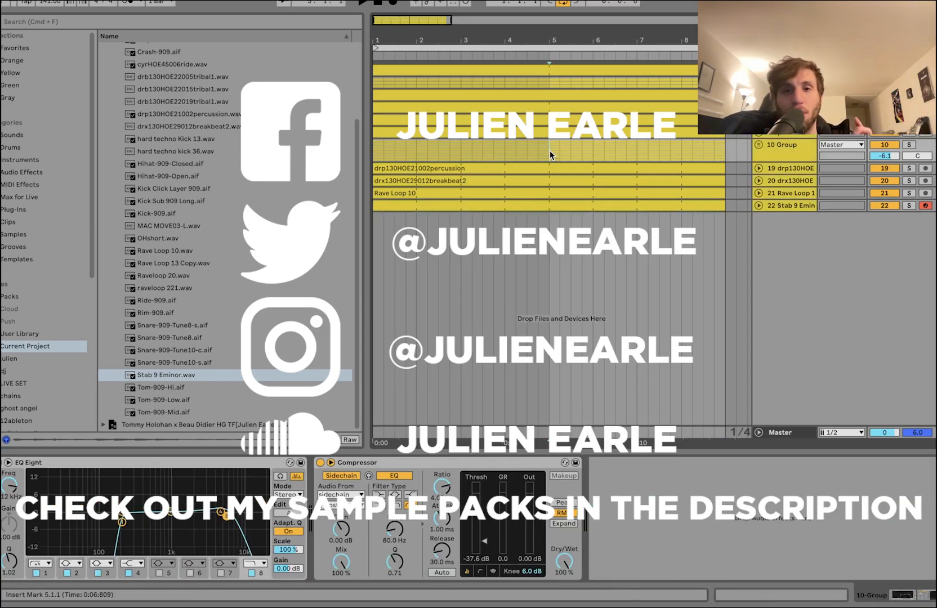